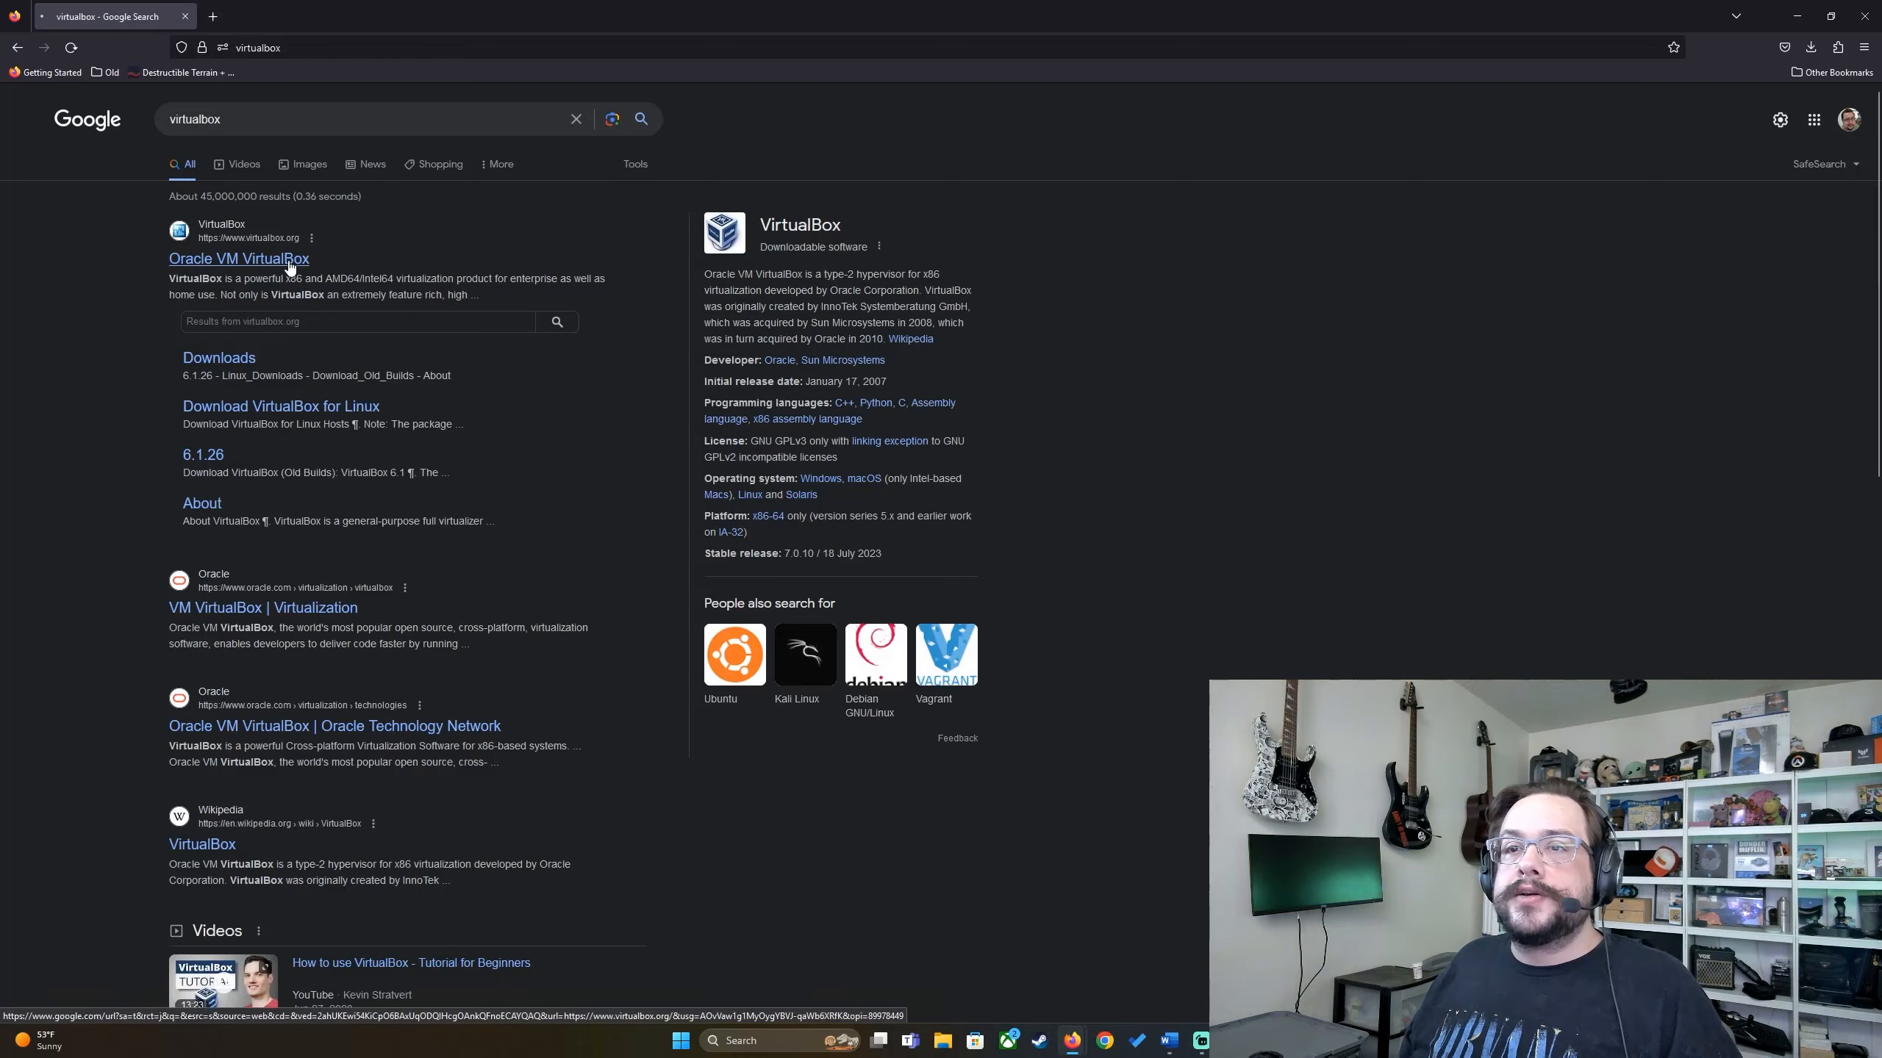
Step: Download the VirtualBox 7.0.10 installer for Windows hosts from virtualbox.org and run it
click(288, 263)
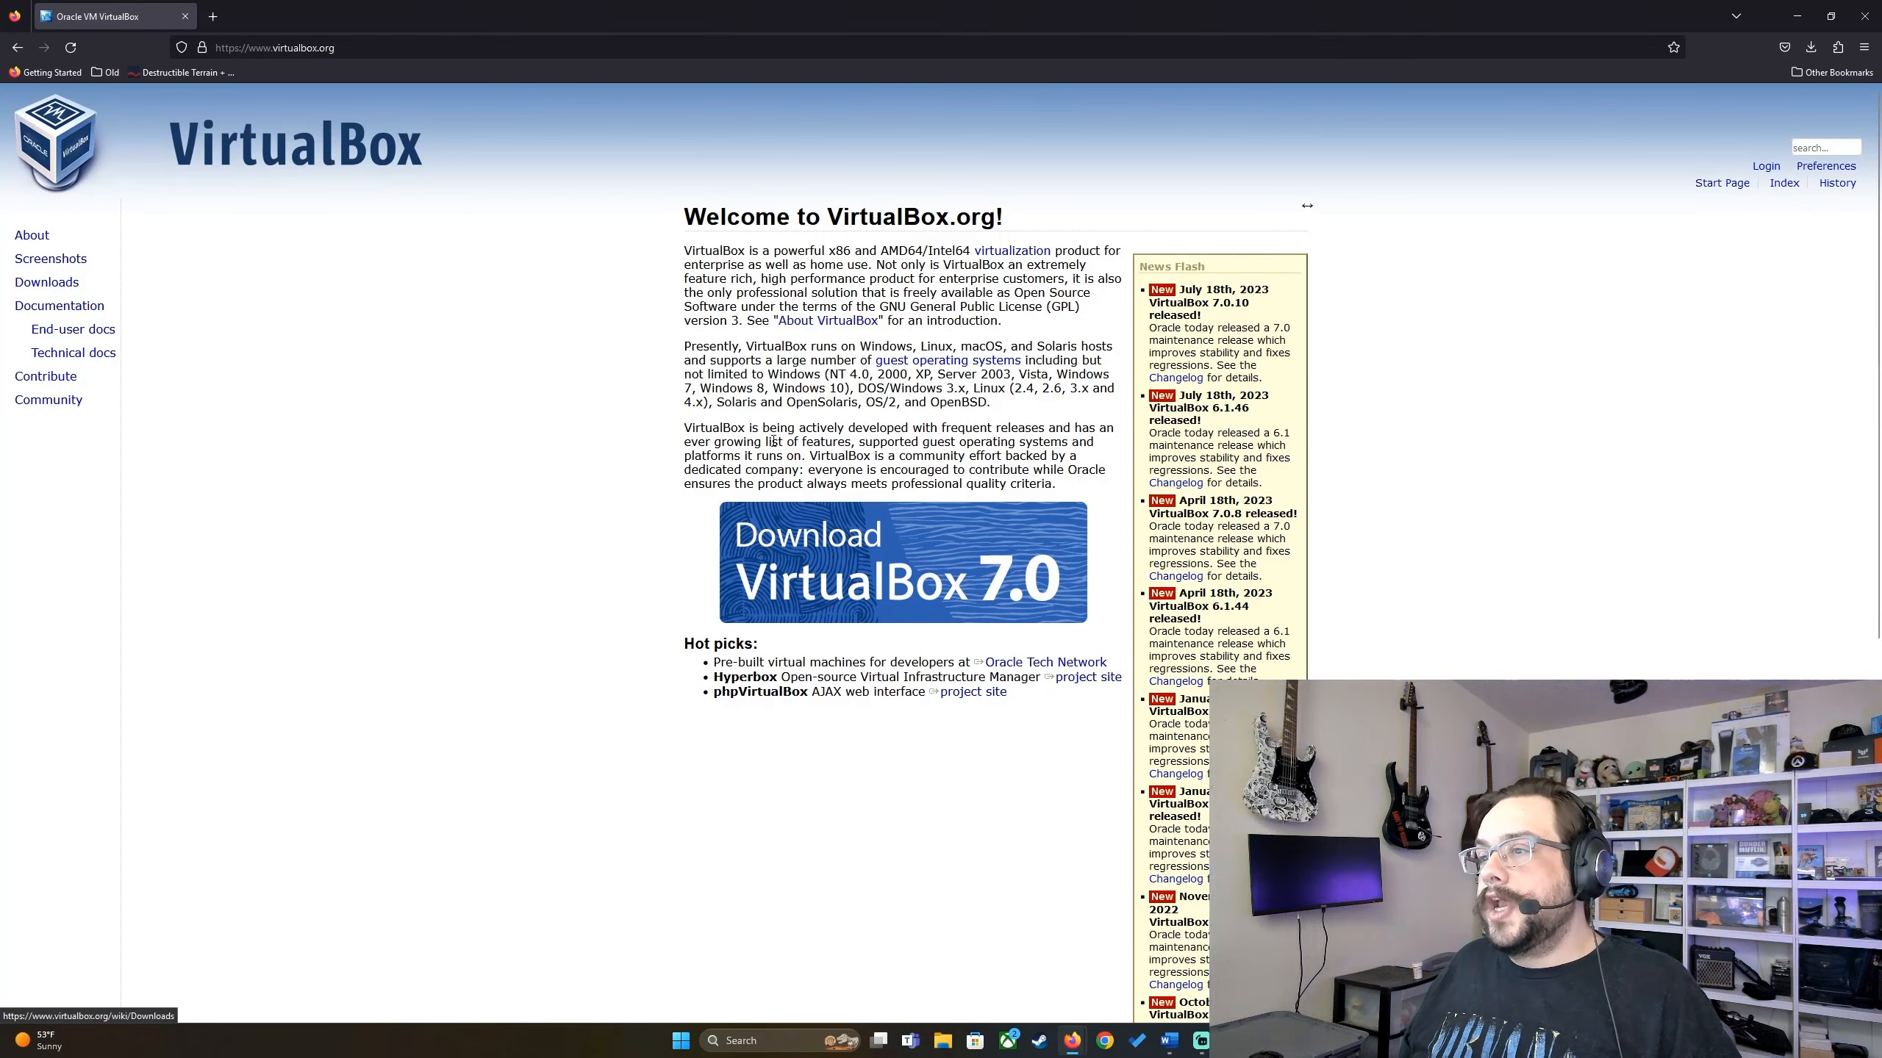
click(863, 530)
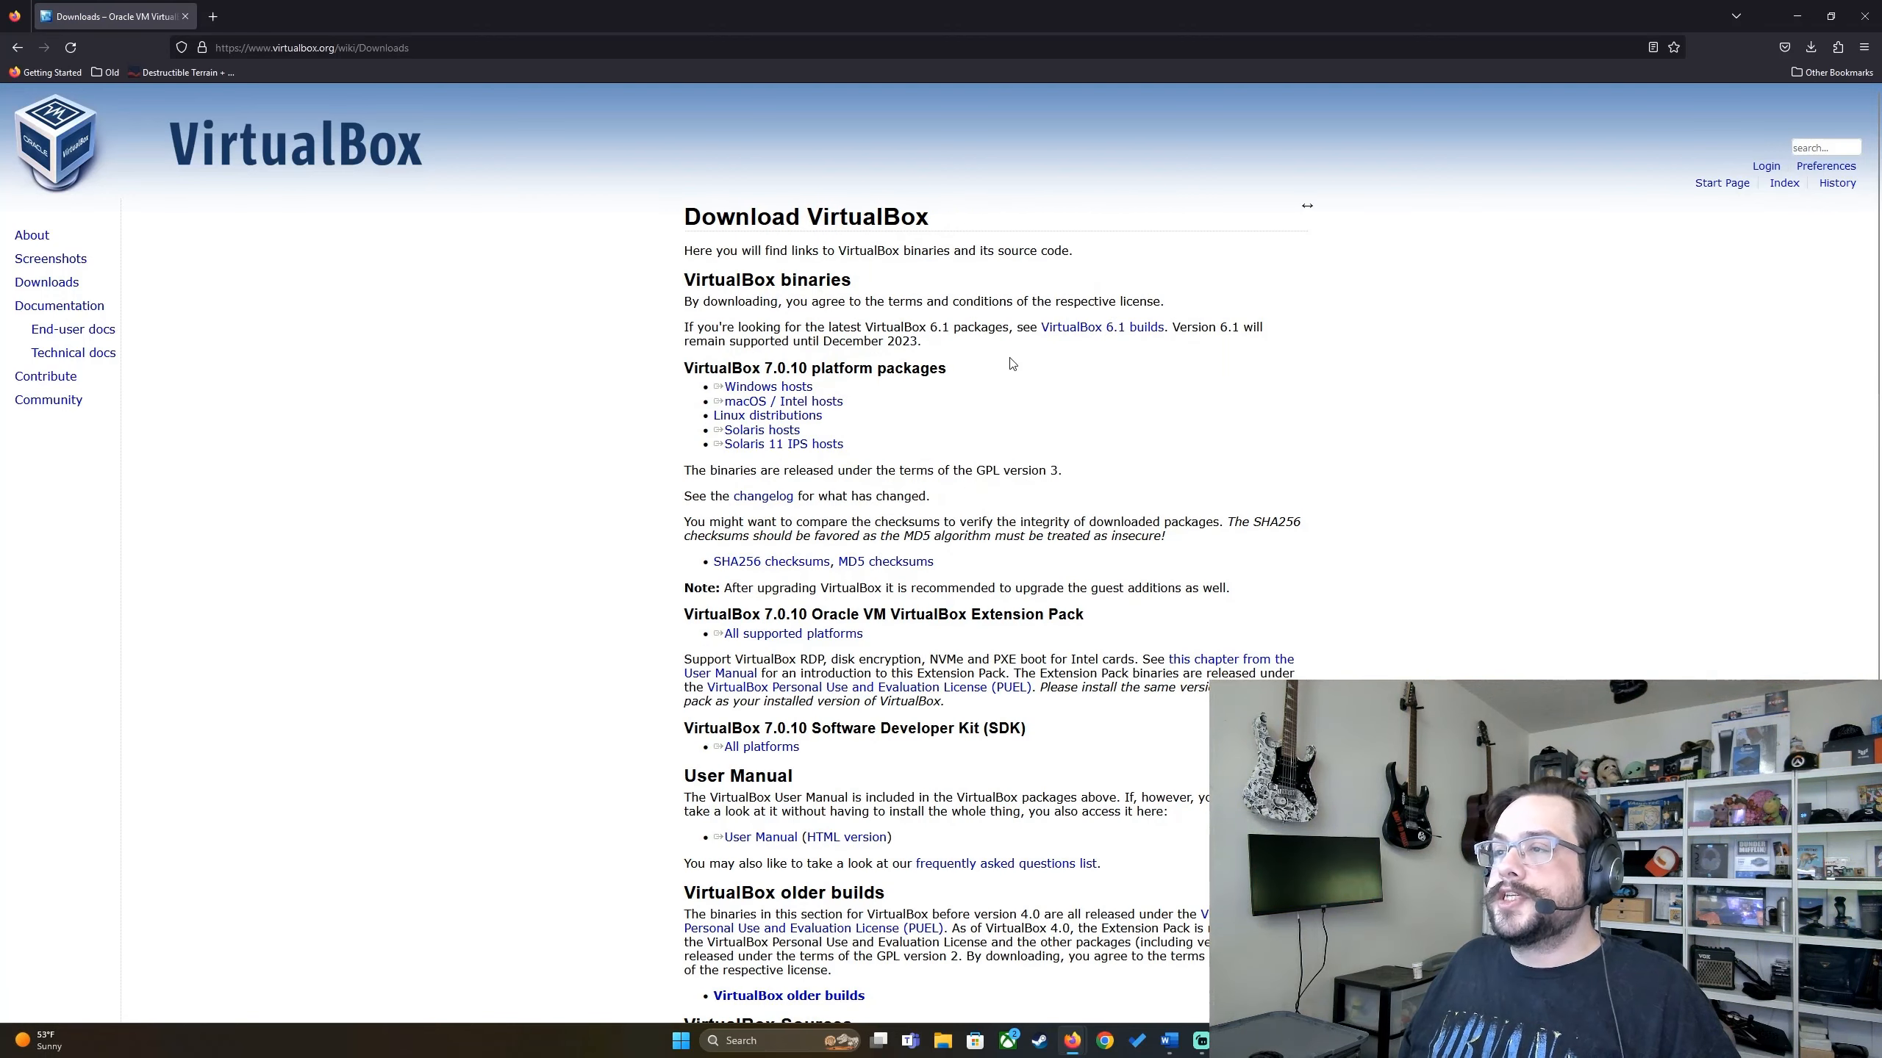
click(797, 388)
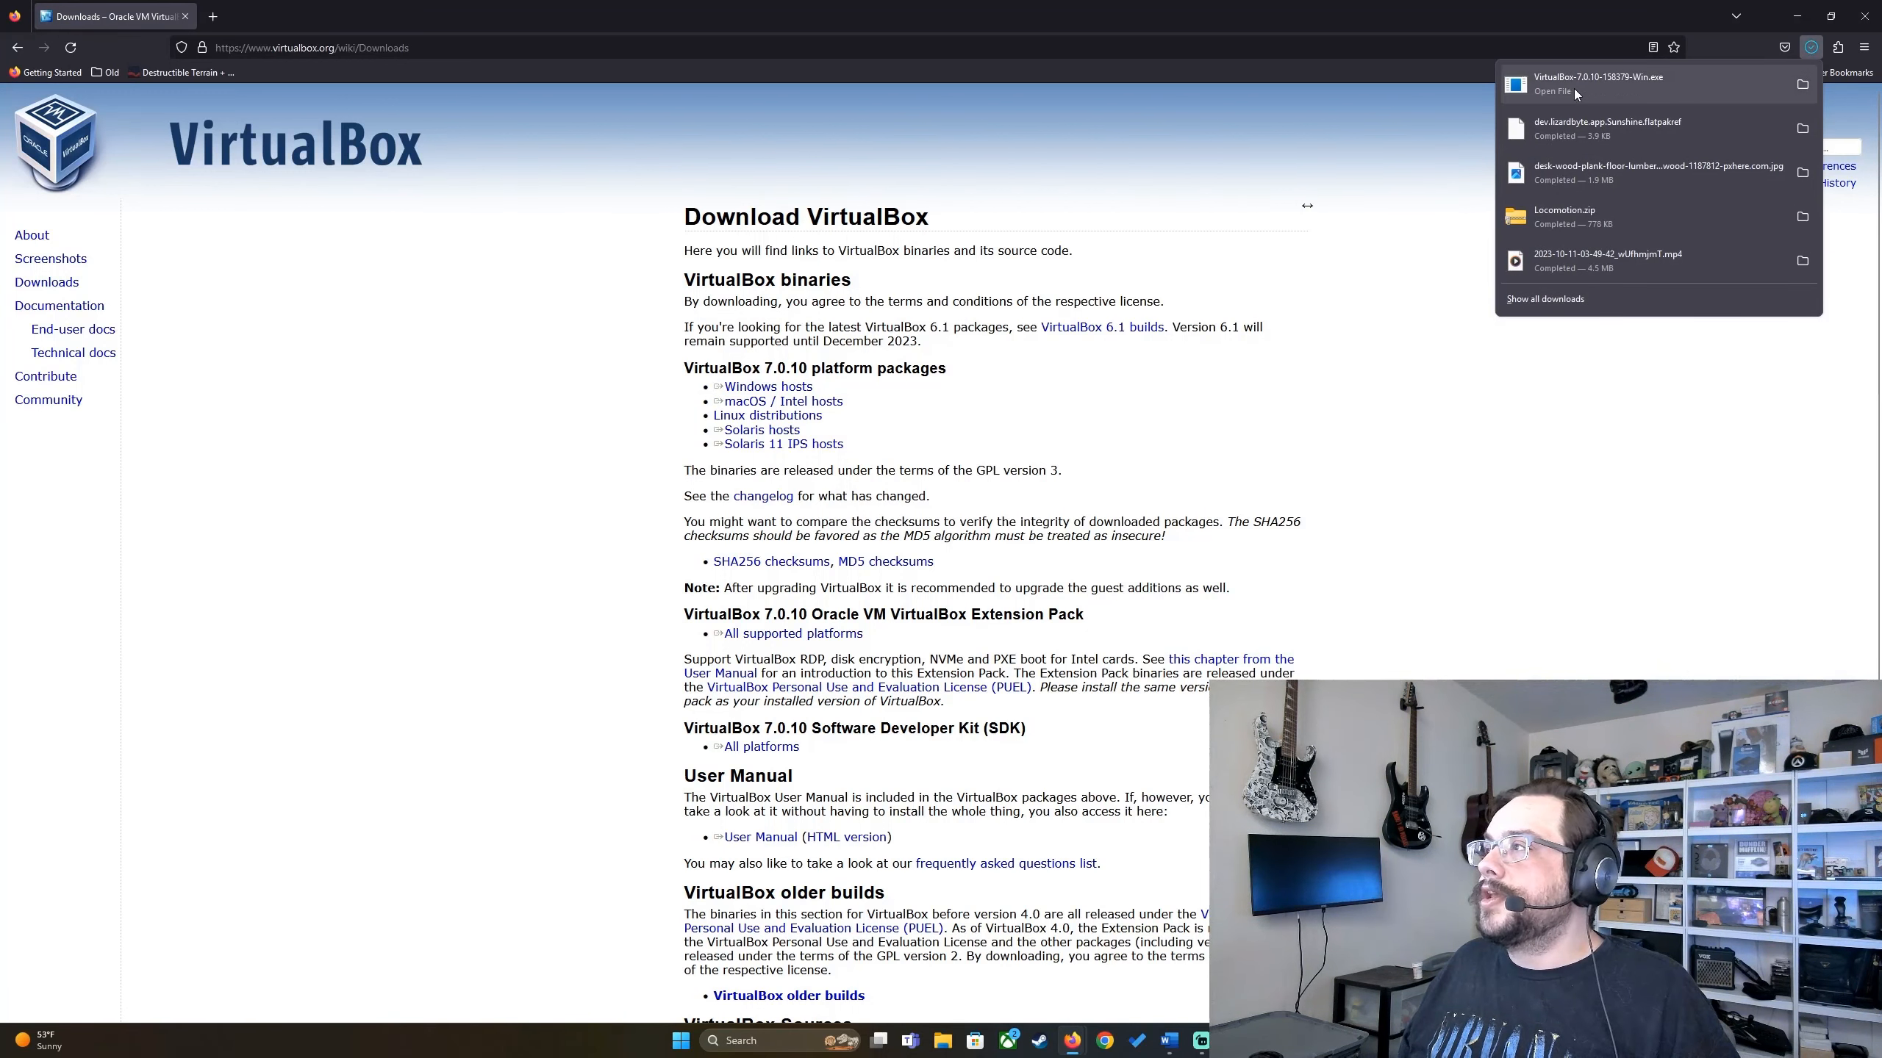
click(1553, 85)
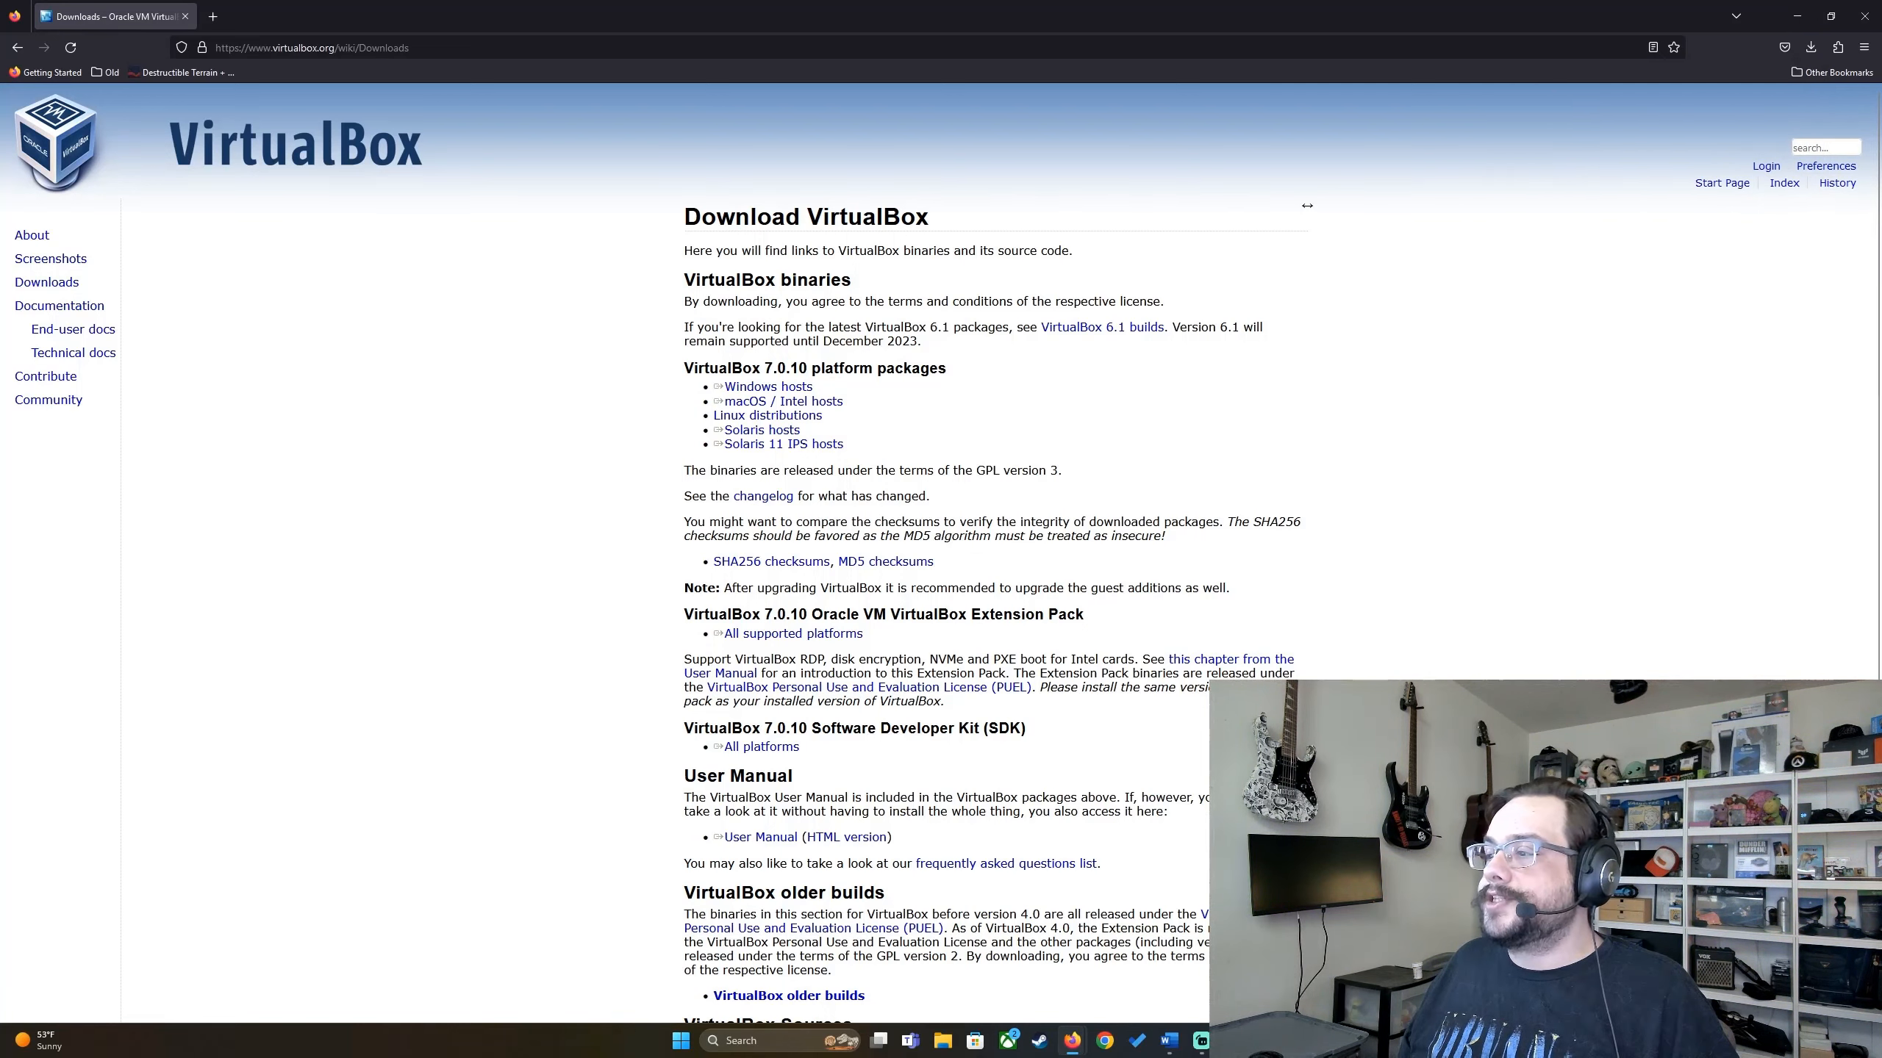
click(1800, 18)
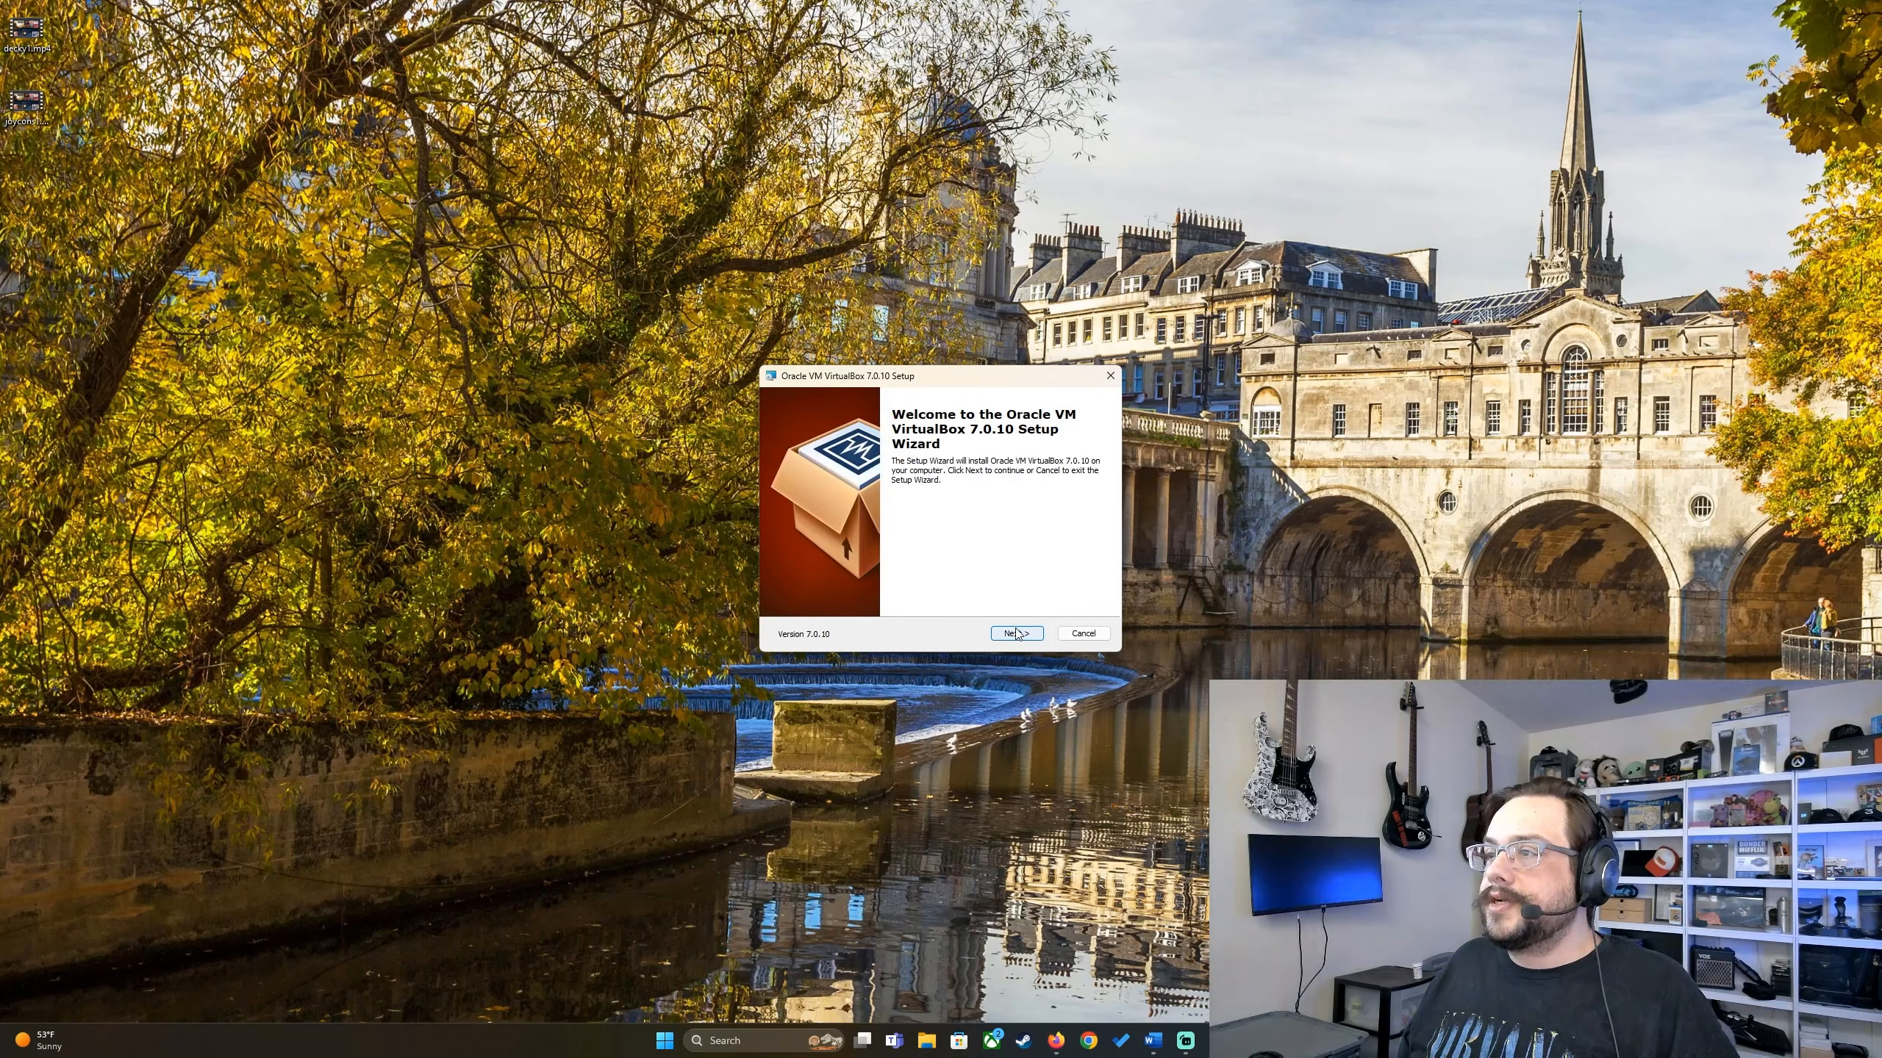
Step: Install VirtualBox 7.0.10 with default features, accepting the network-reset and Python-dependency prompts, then launch the Manager
click(1016, 633)
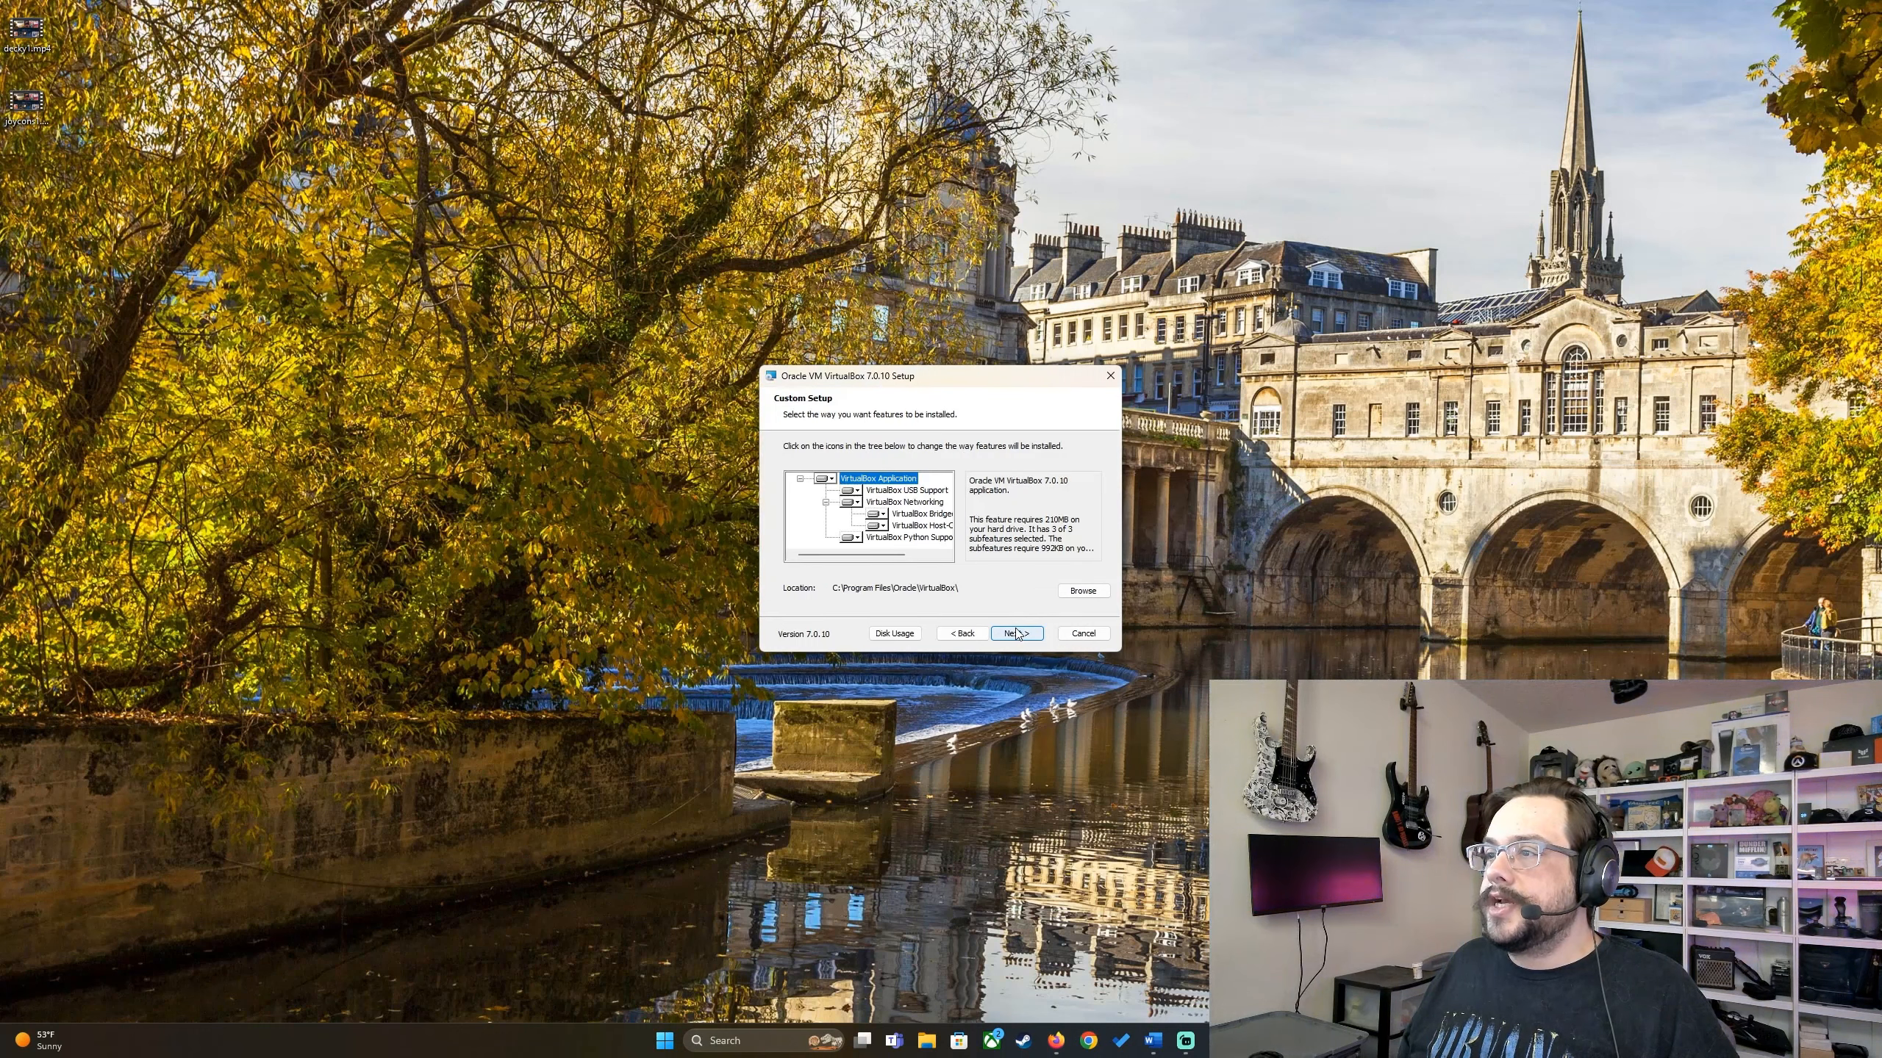
click(1016, 634)
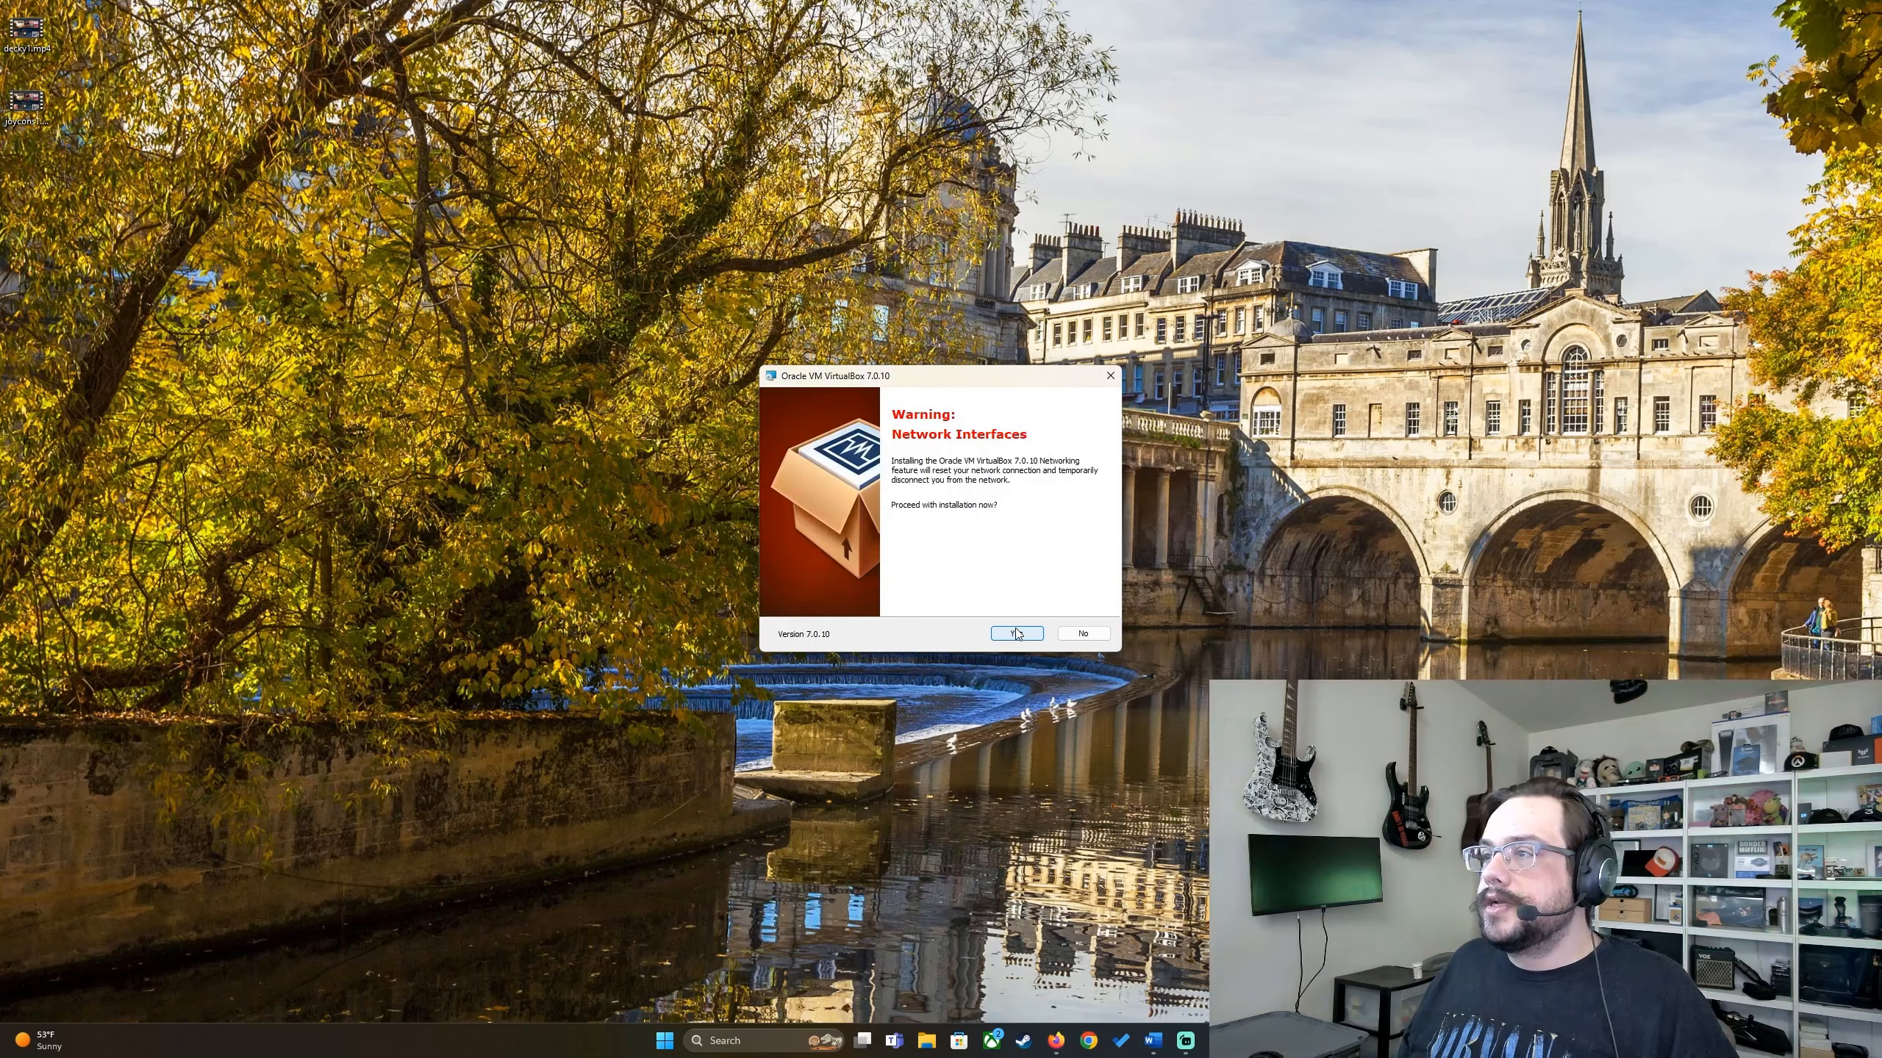
click(1016, 635)
click(1017, 634)
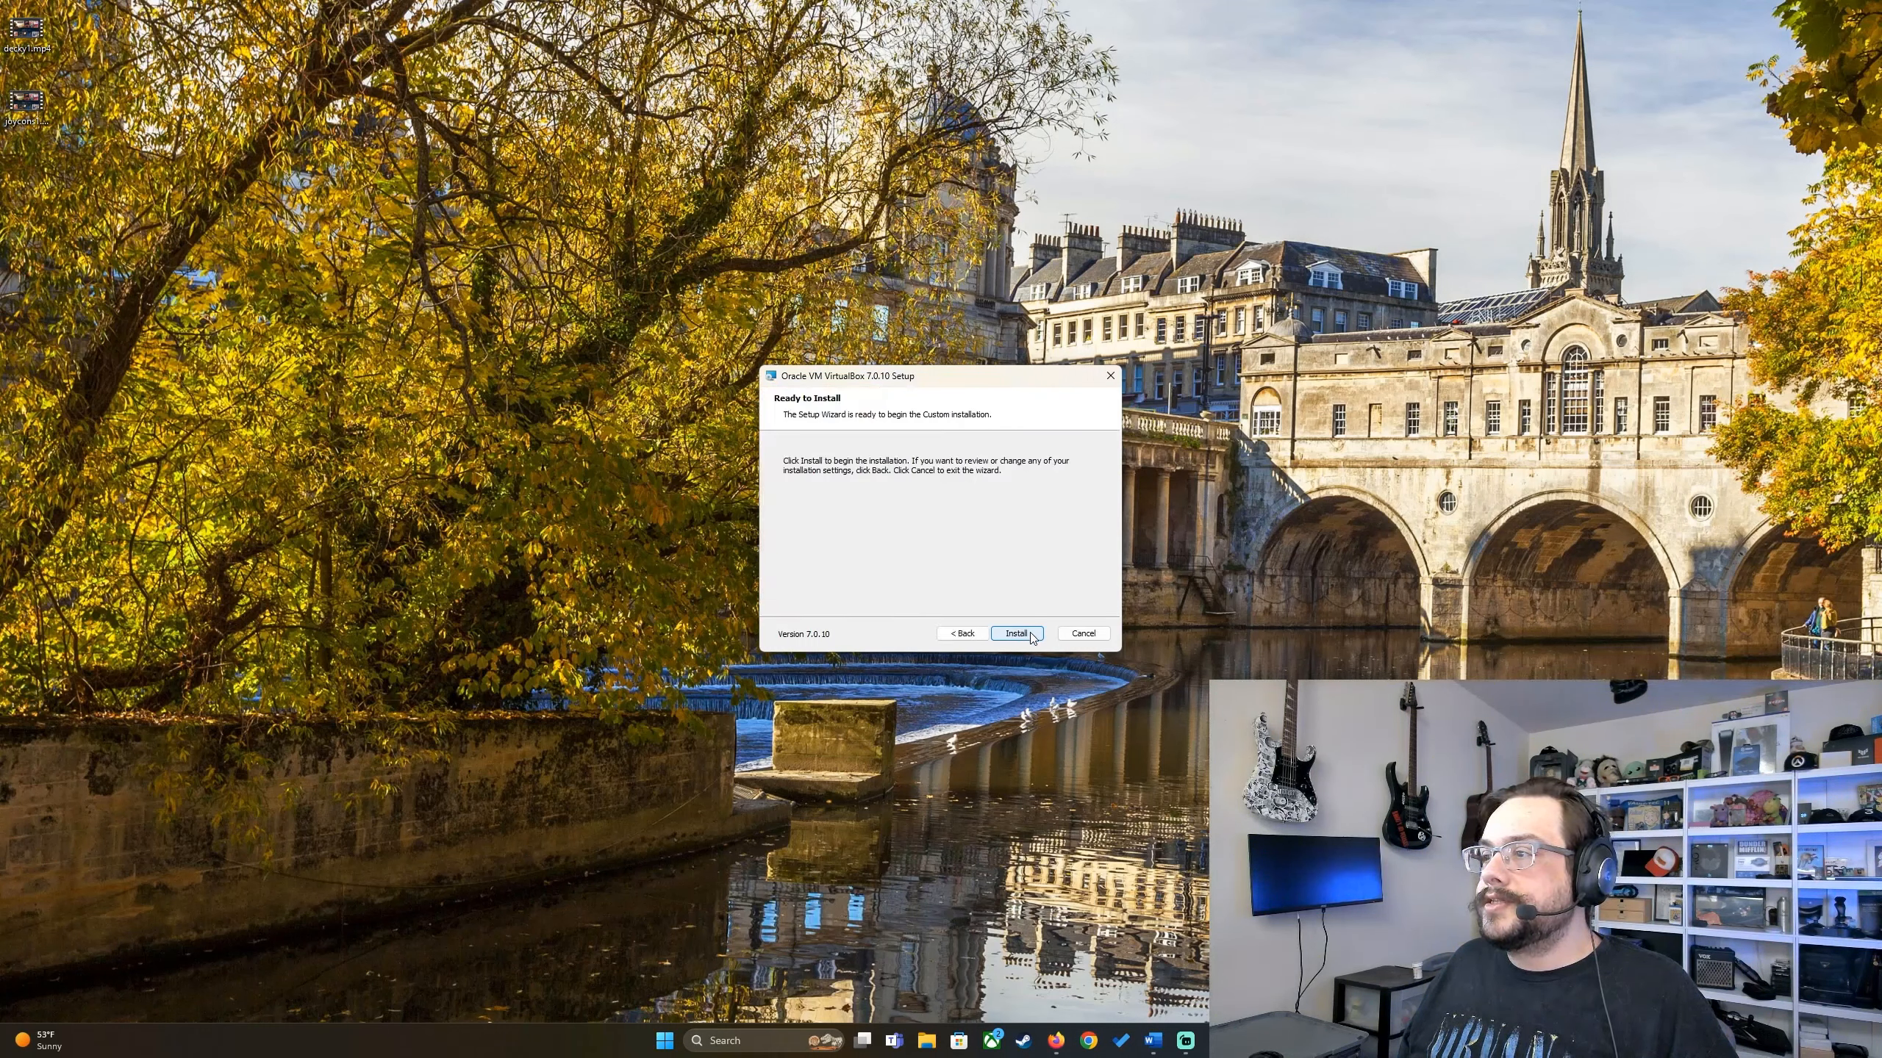
click(1022, 634)
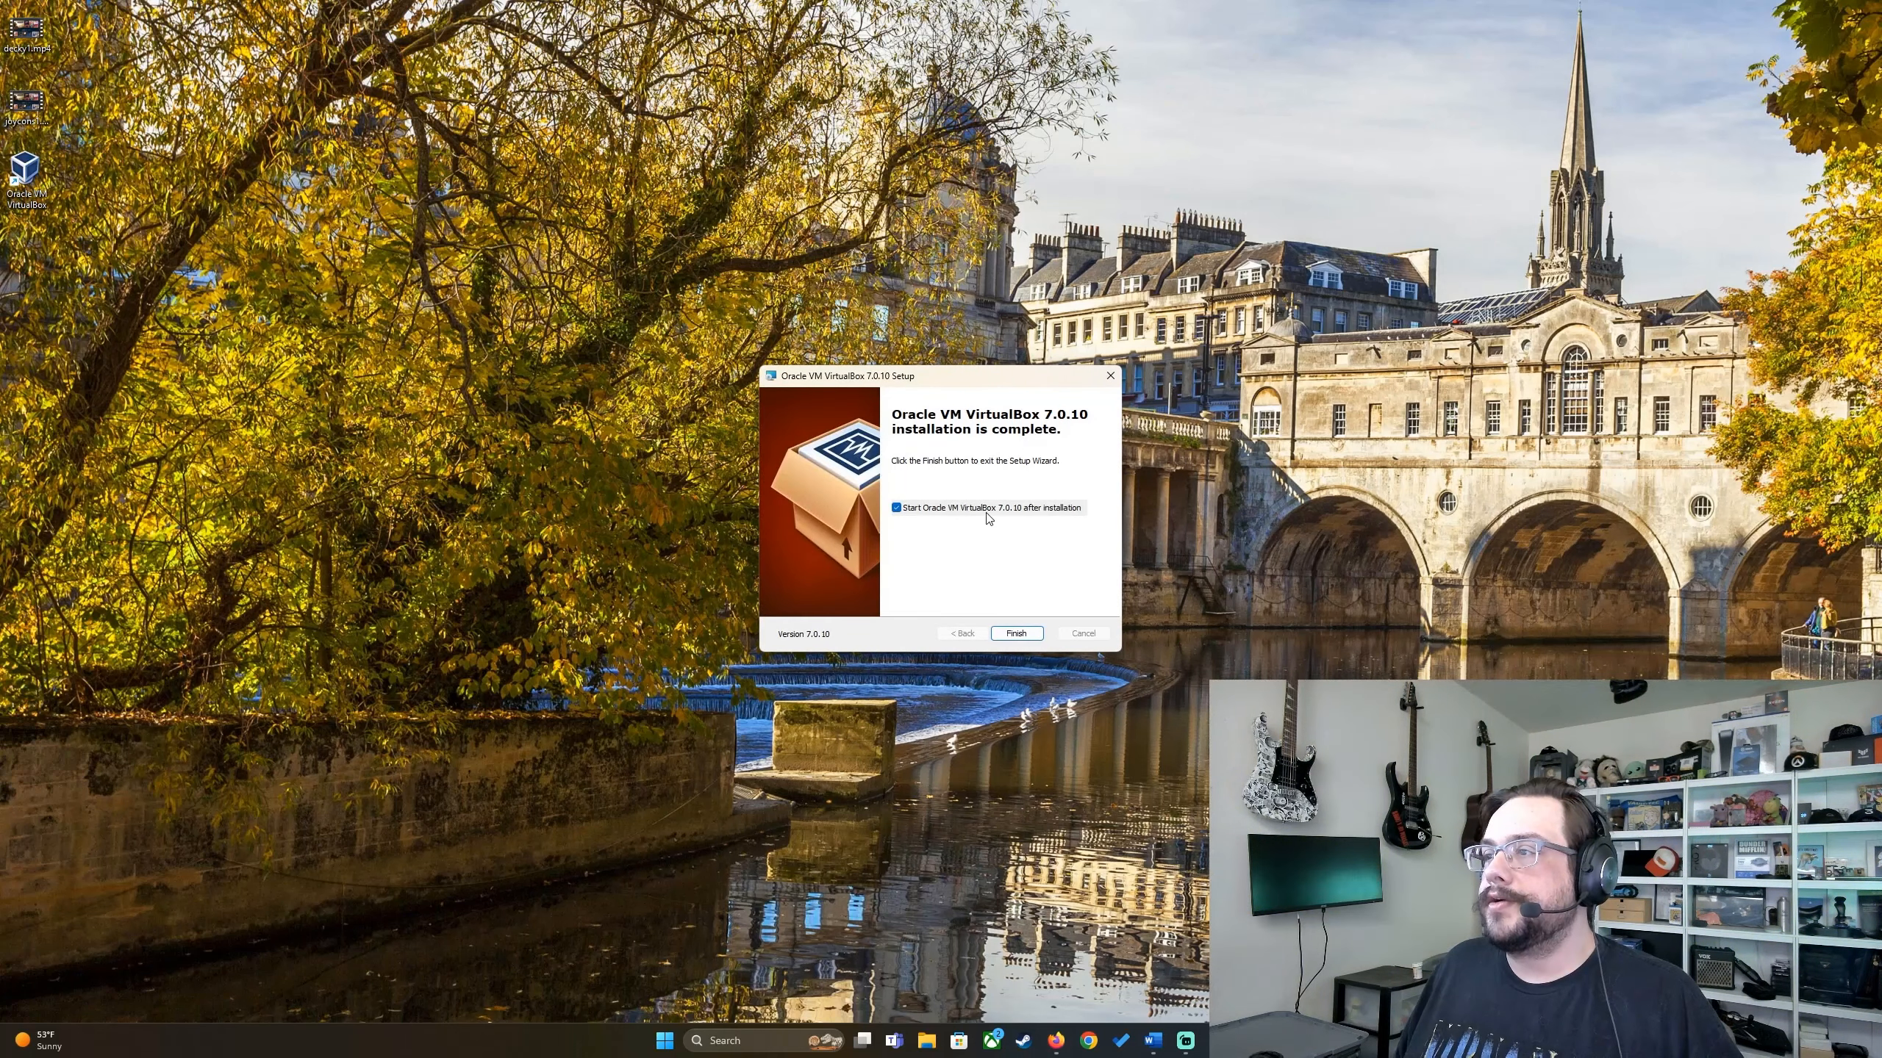
click(1017, 633)
drag(766, 226, 619, 209)
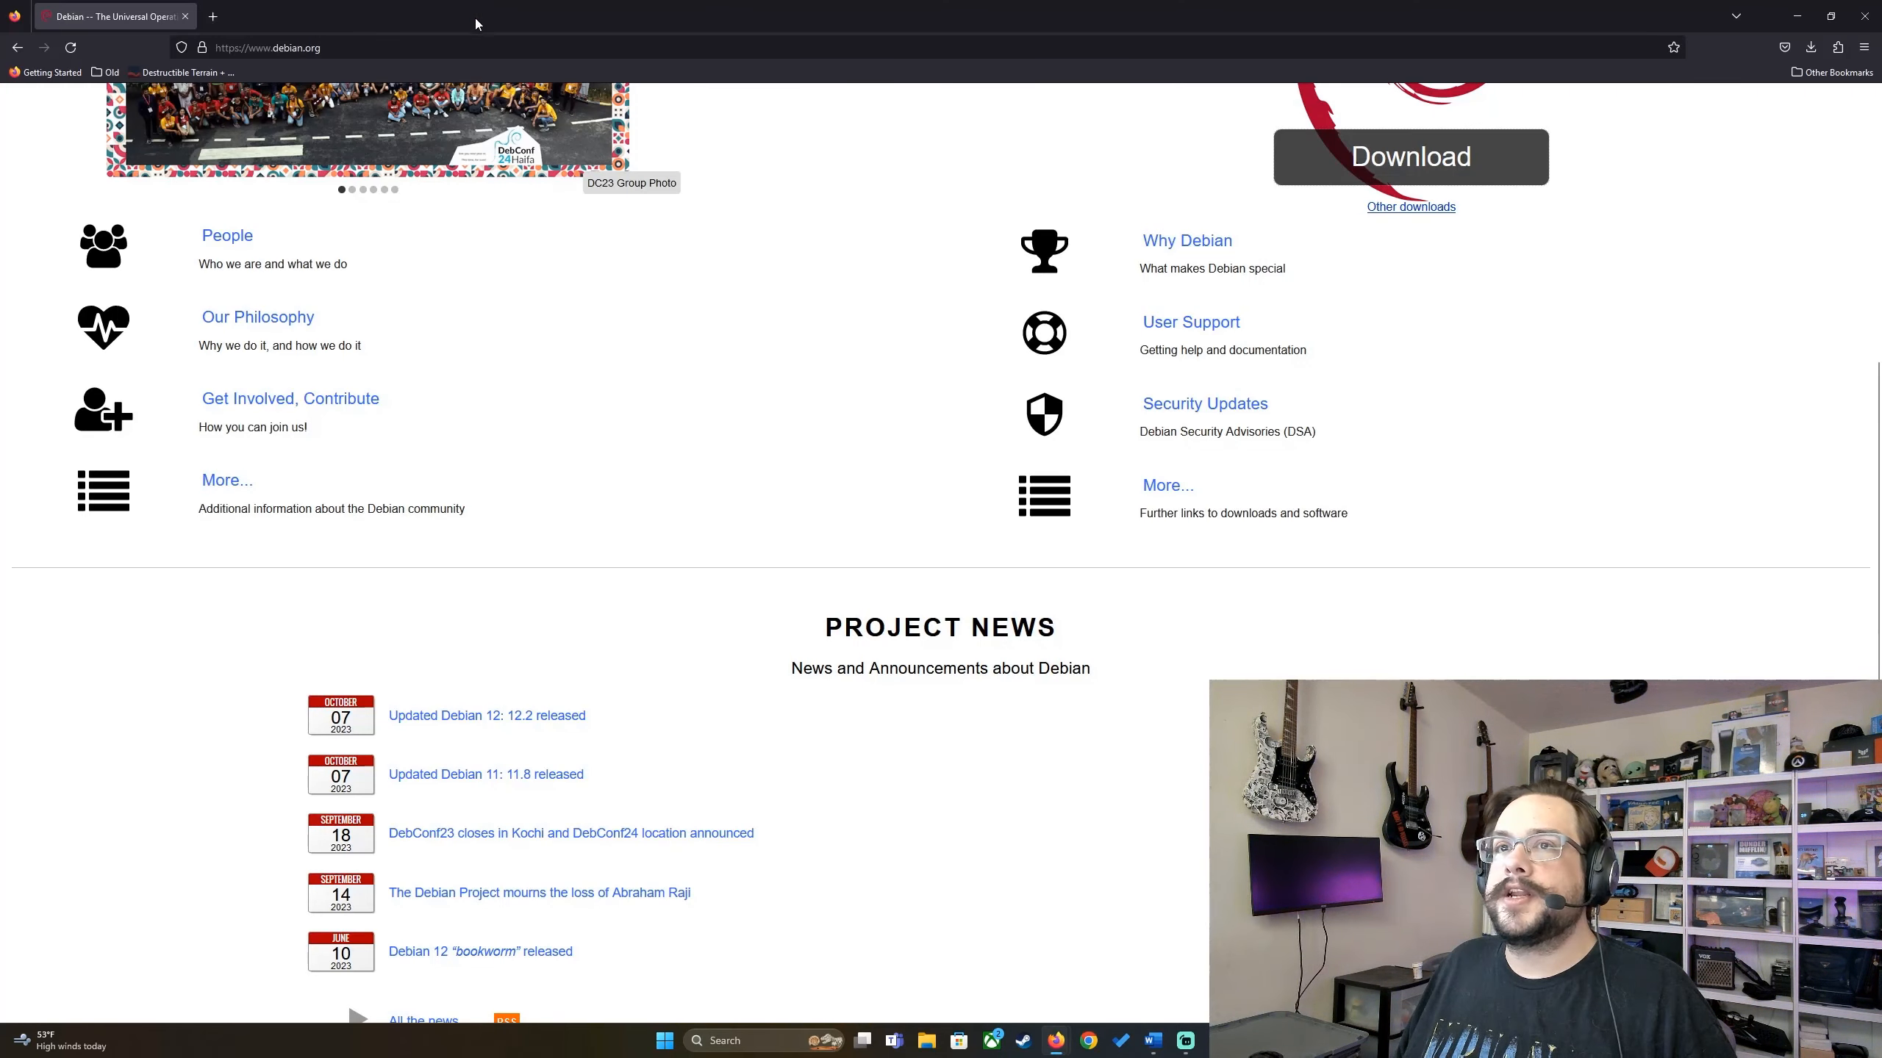
Step: Start downloading the debian-12.2.0-amd64-netinst.iso image from the top of debian.org
scroll(542, 360, up, 5)
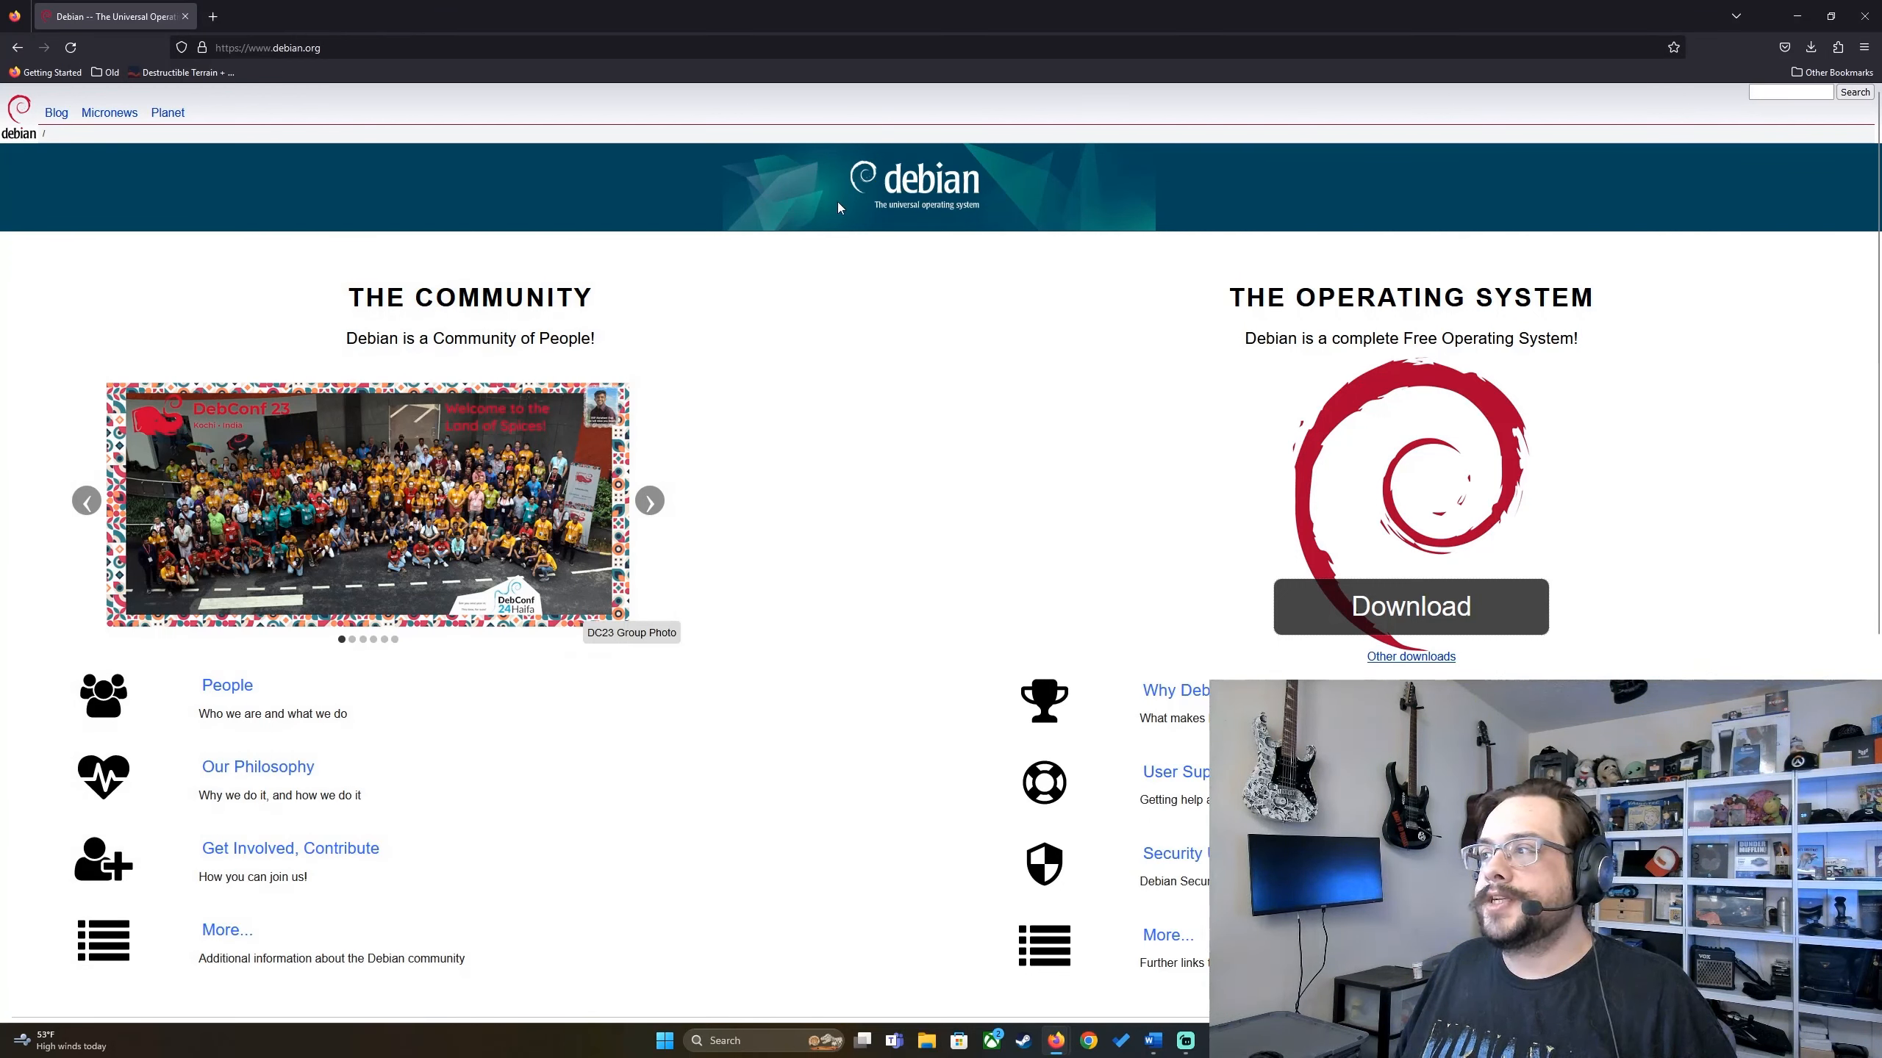
click(1378, 602)
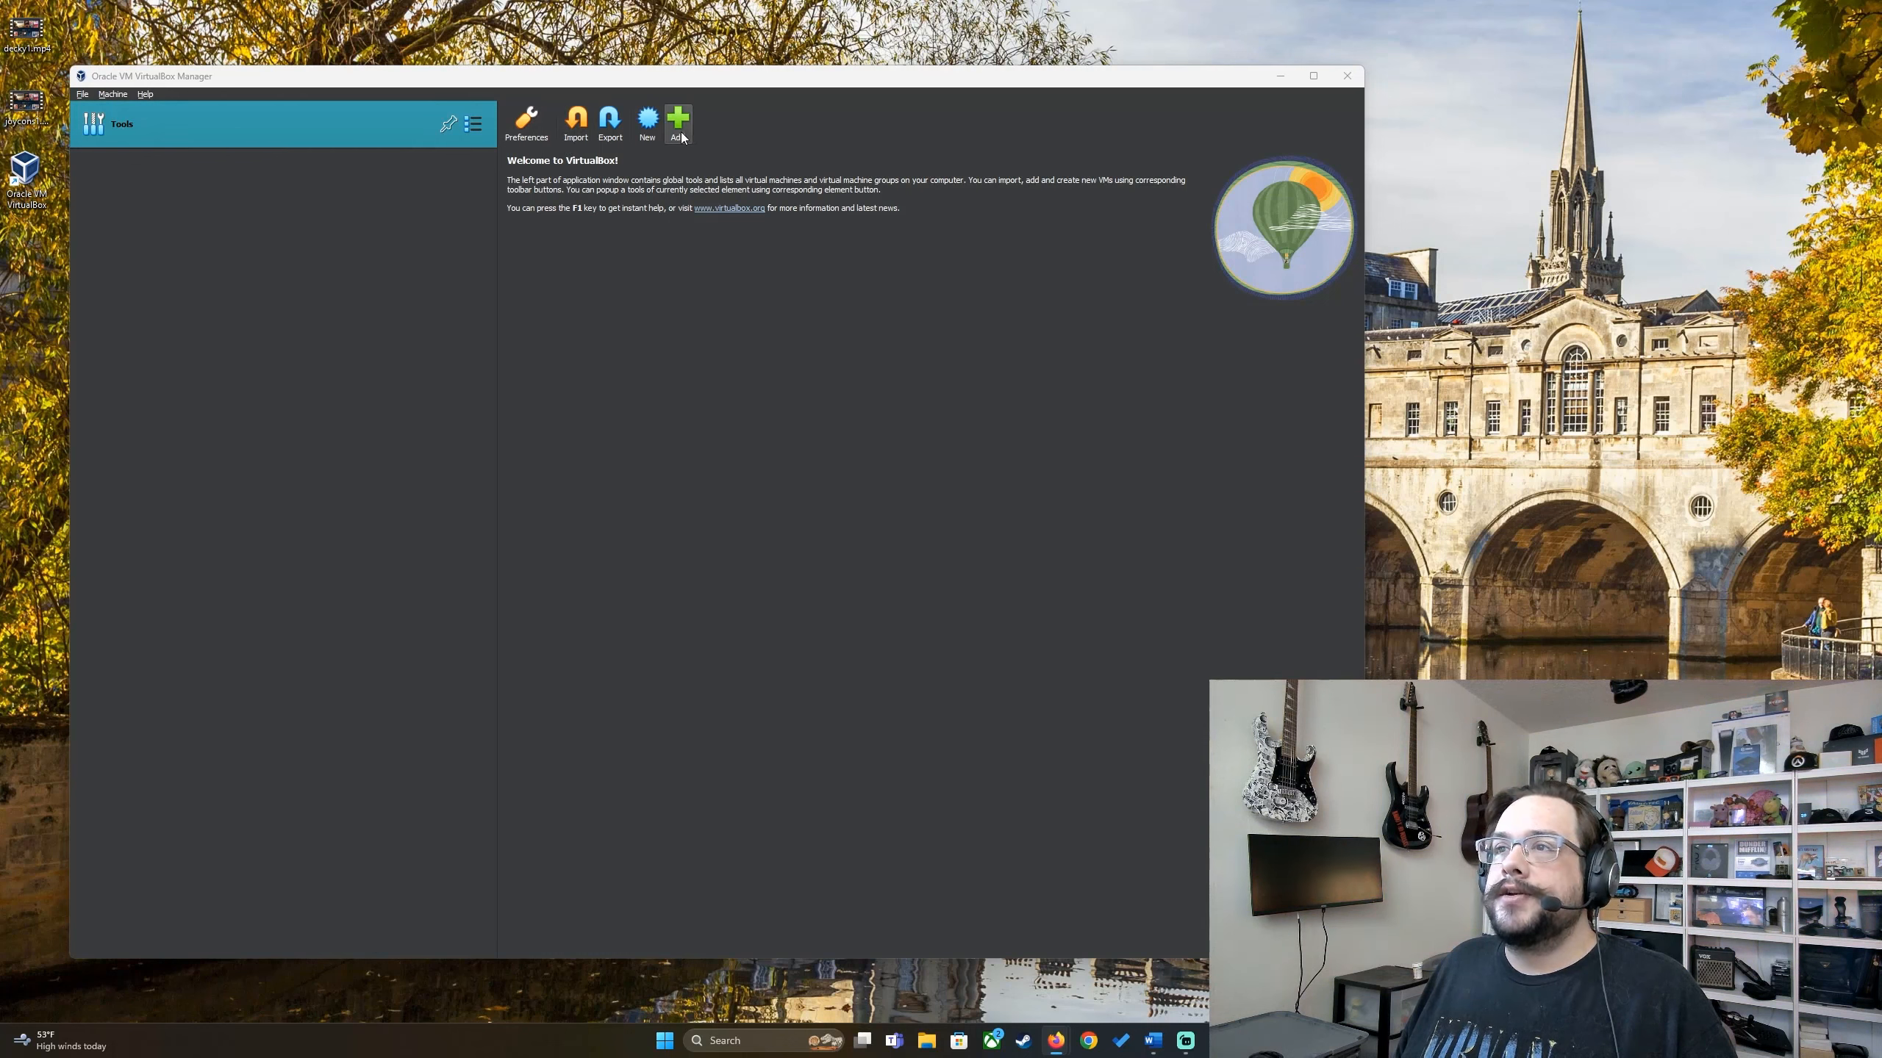
Step: Create a new VM and attach debian-12.2.0-amd64-netinst.iso from Downloads as its ISO image
click(647, 122)
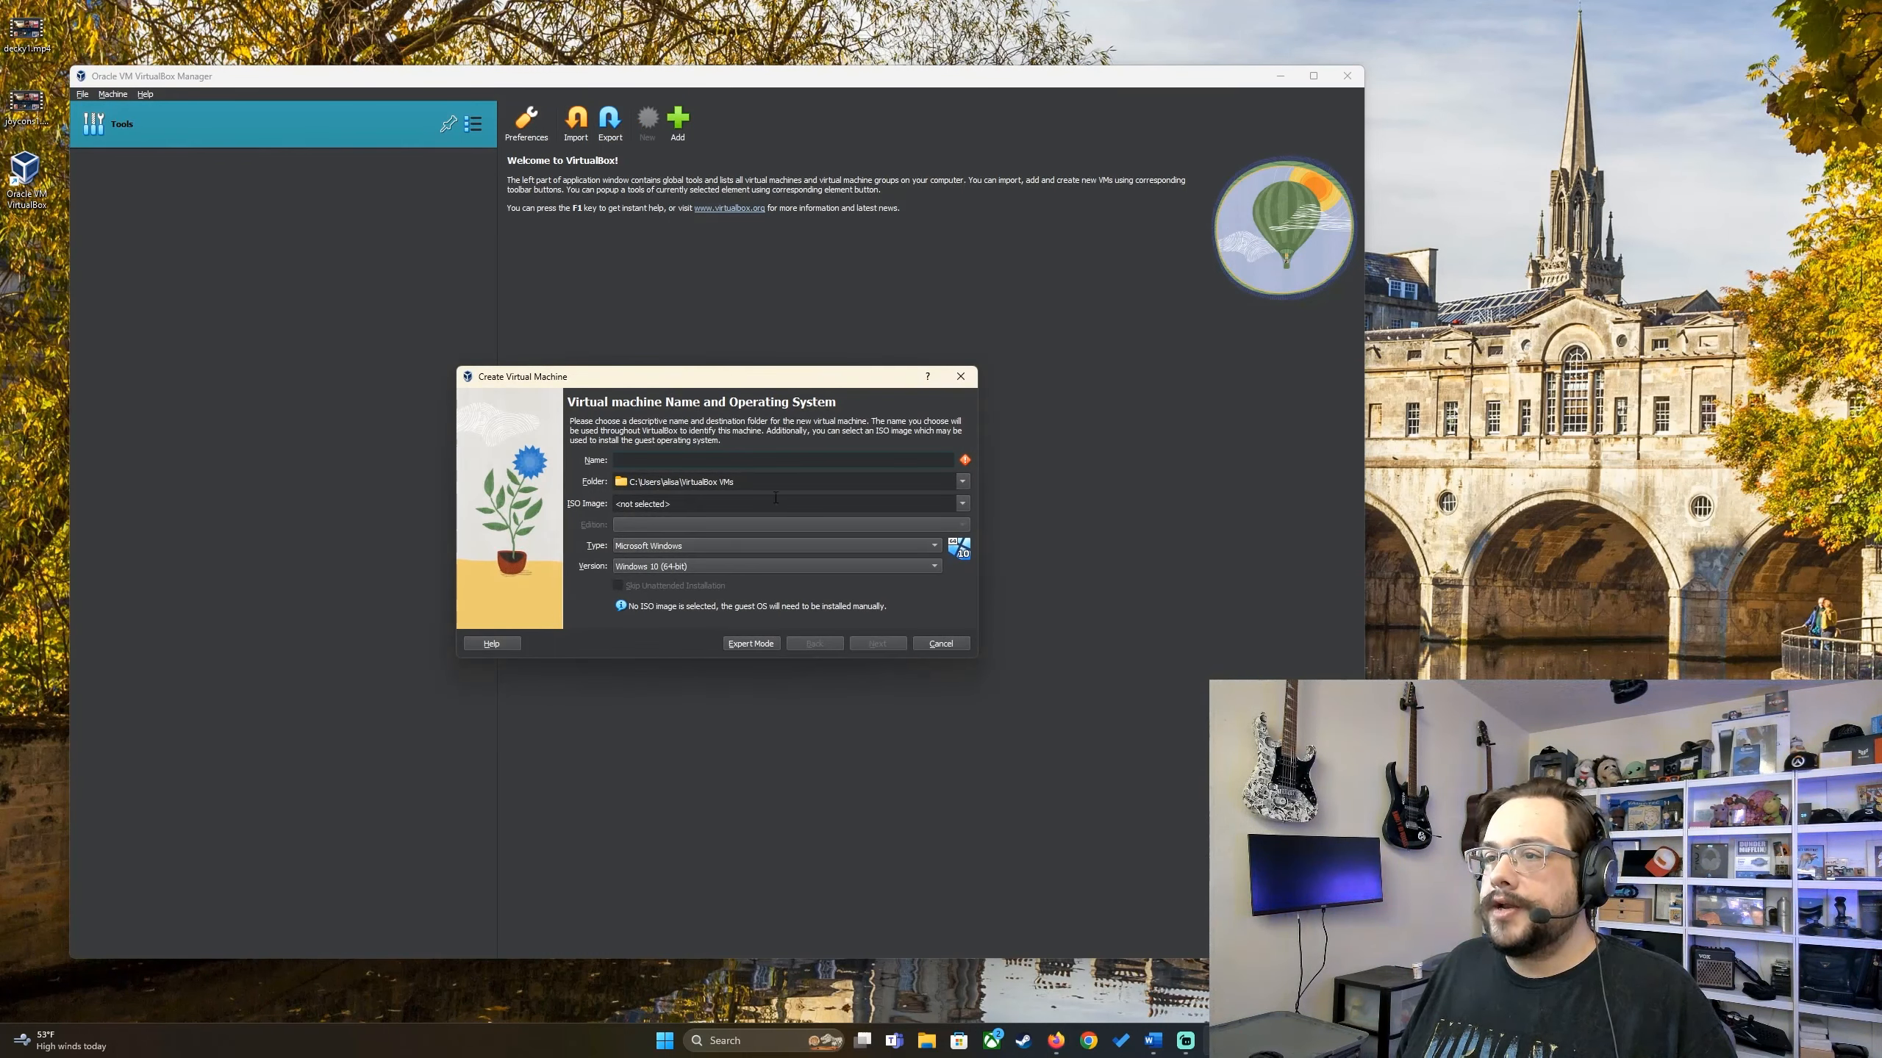
click(961, 505)
click(885, 539)
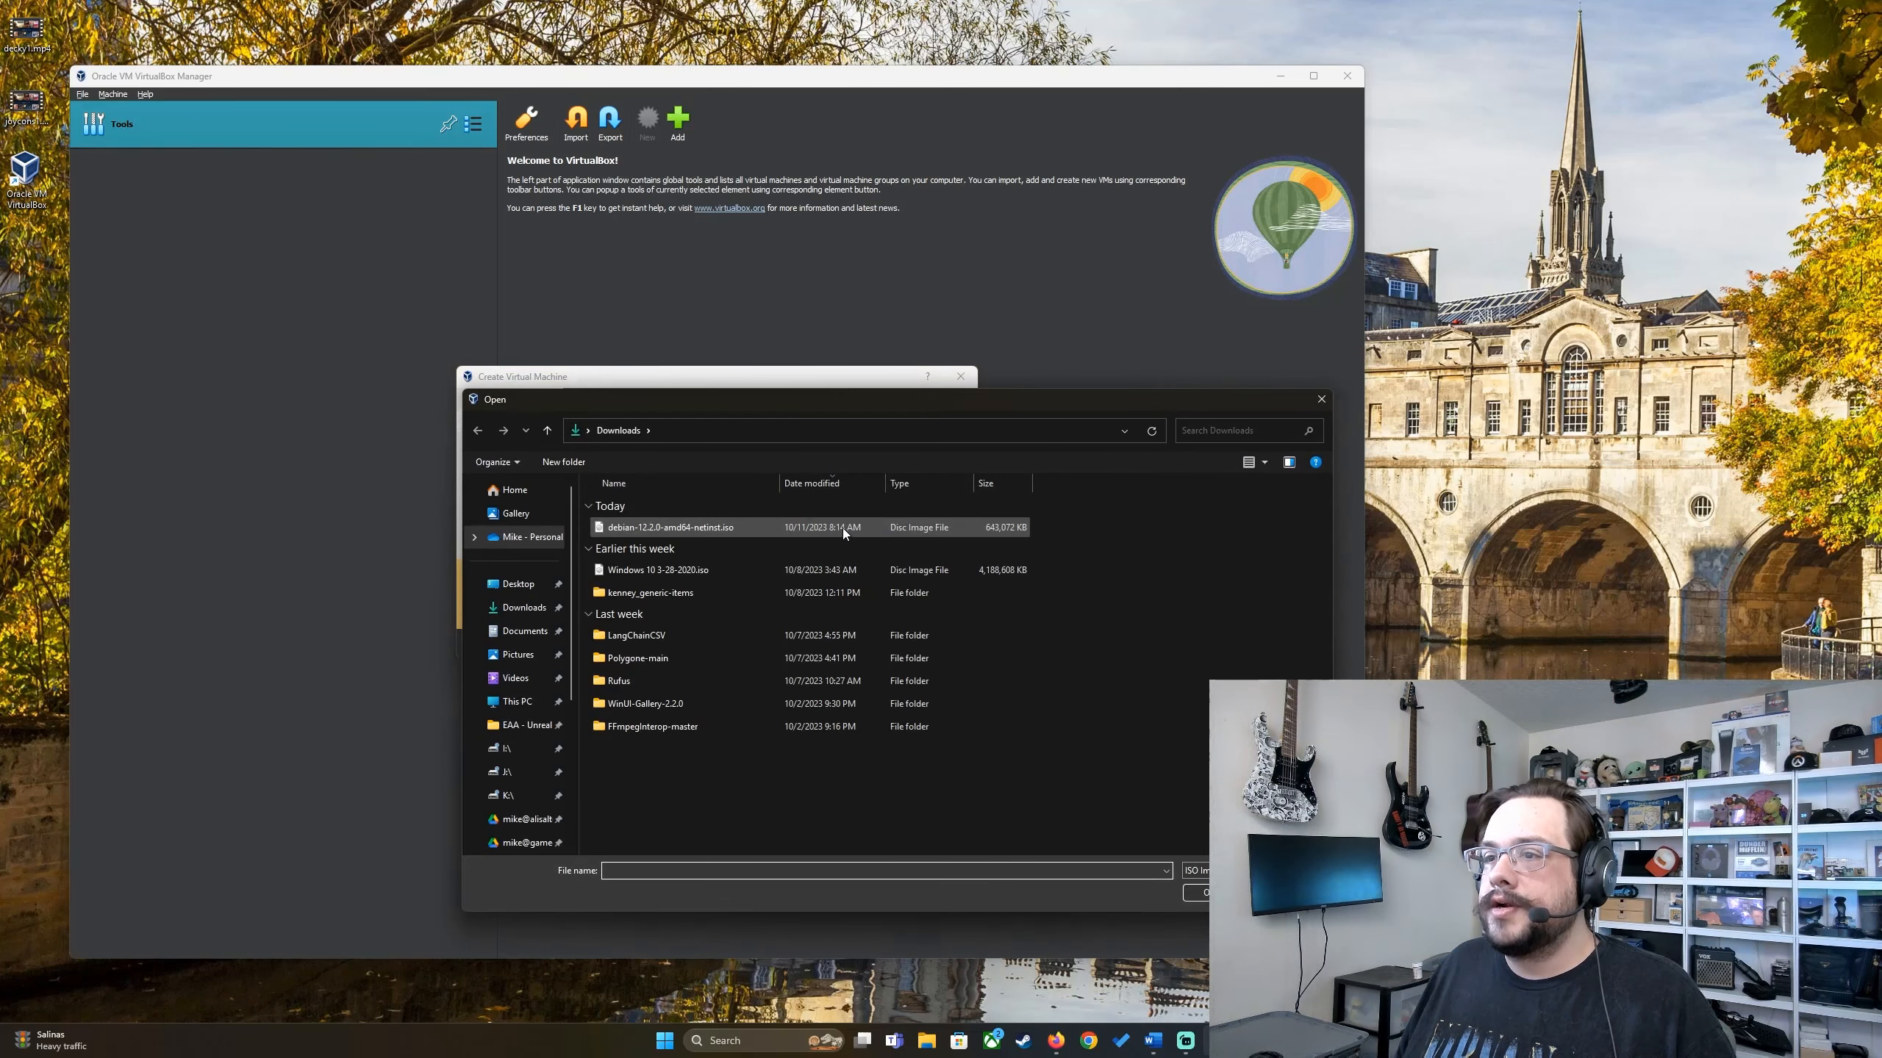
click(714, 526)
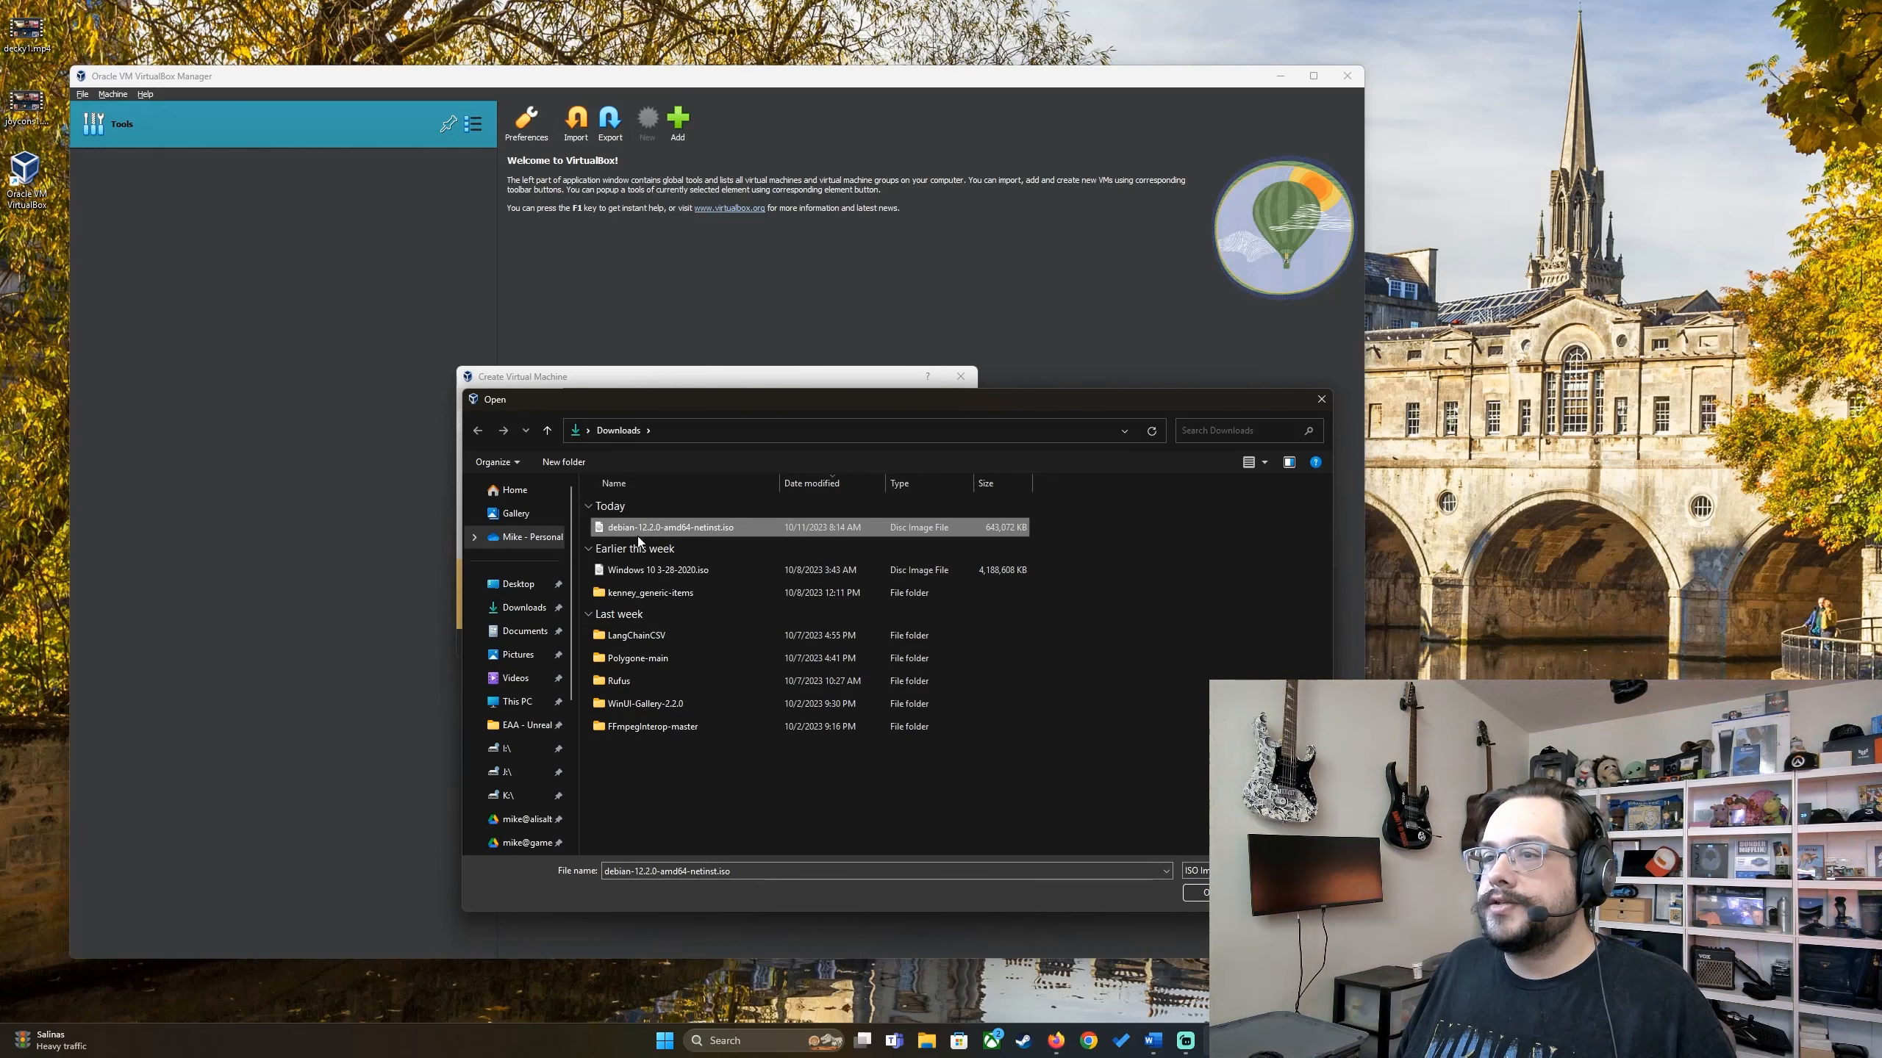
click(1218, 893)
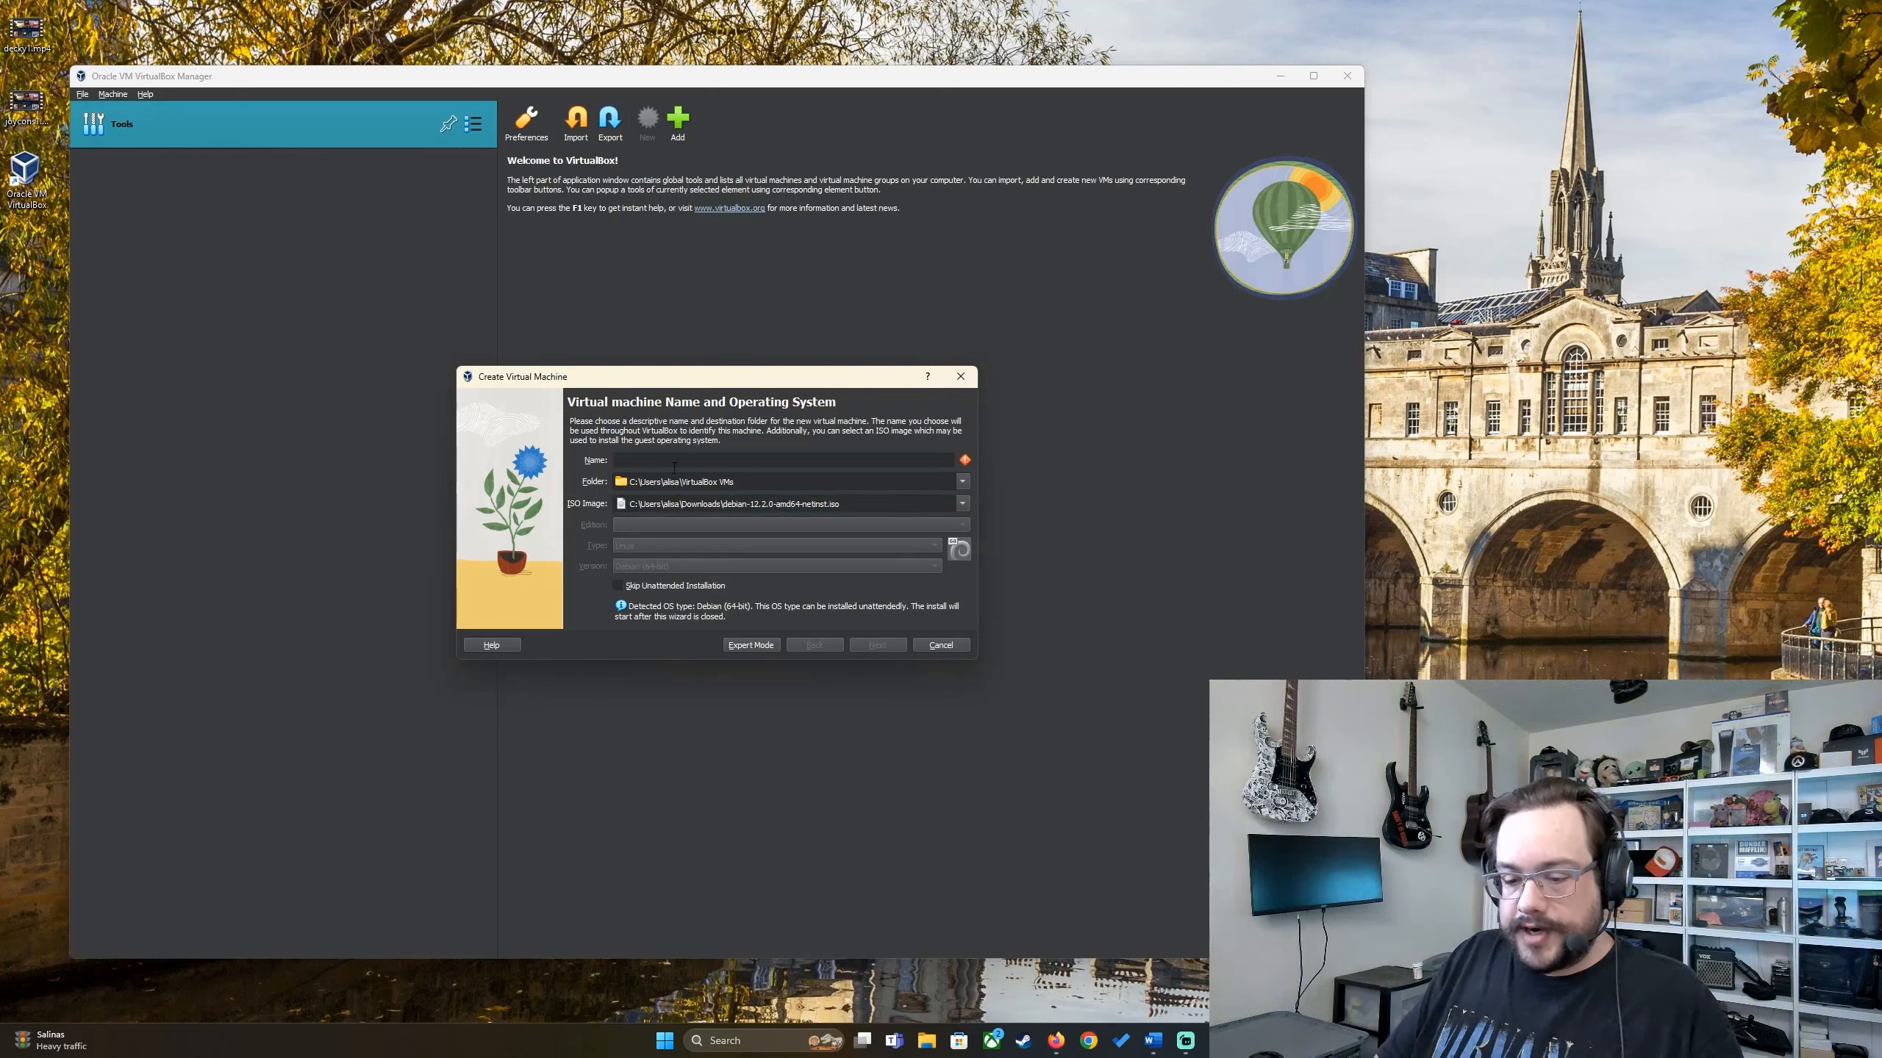
Step: Name the VM 'Debian', reveal the account passwords, and enable Guest Additions installation
text(Debian)
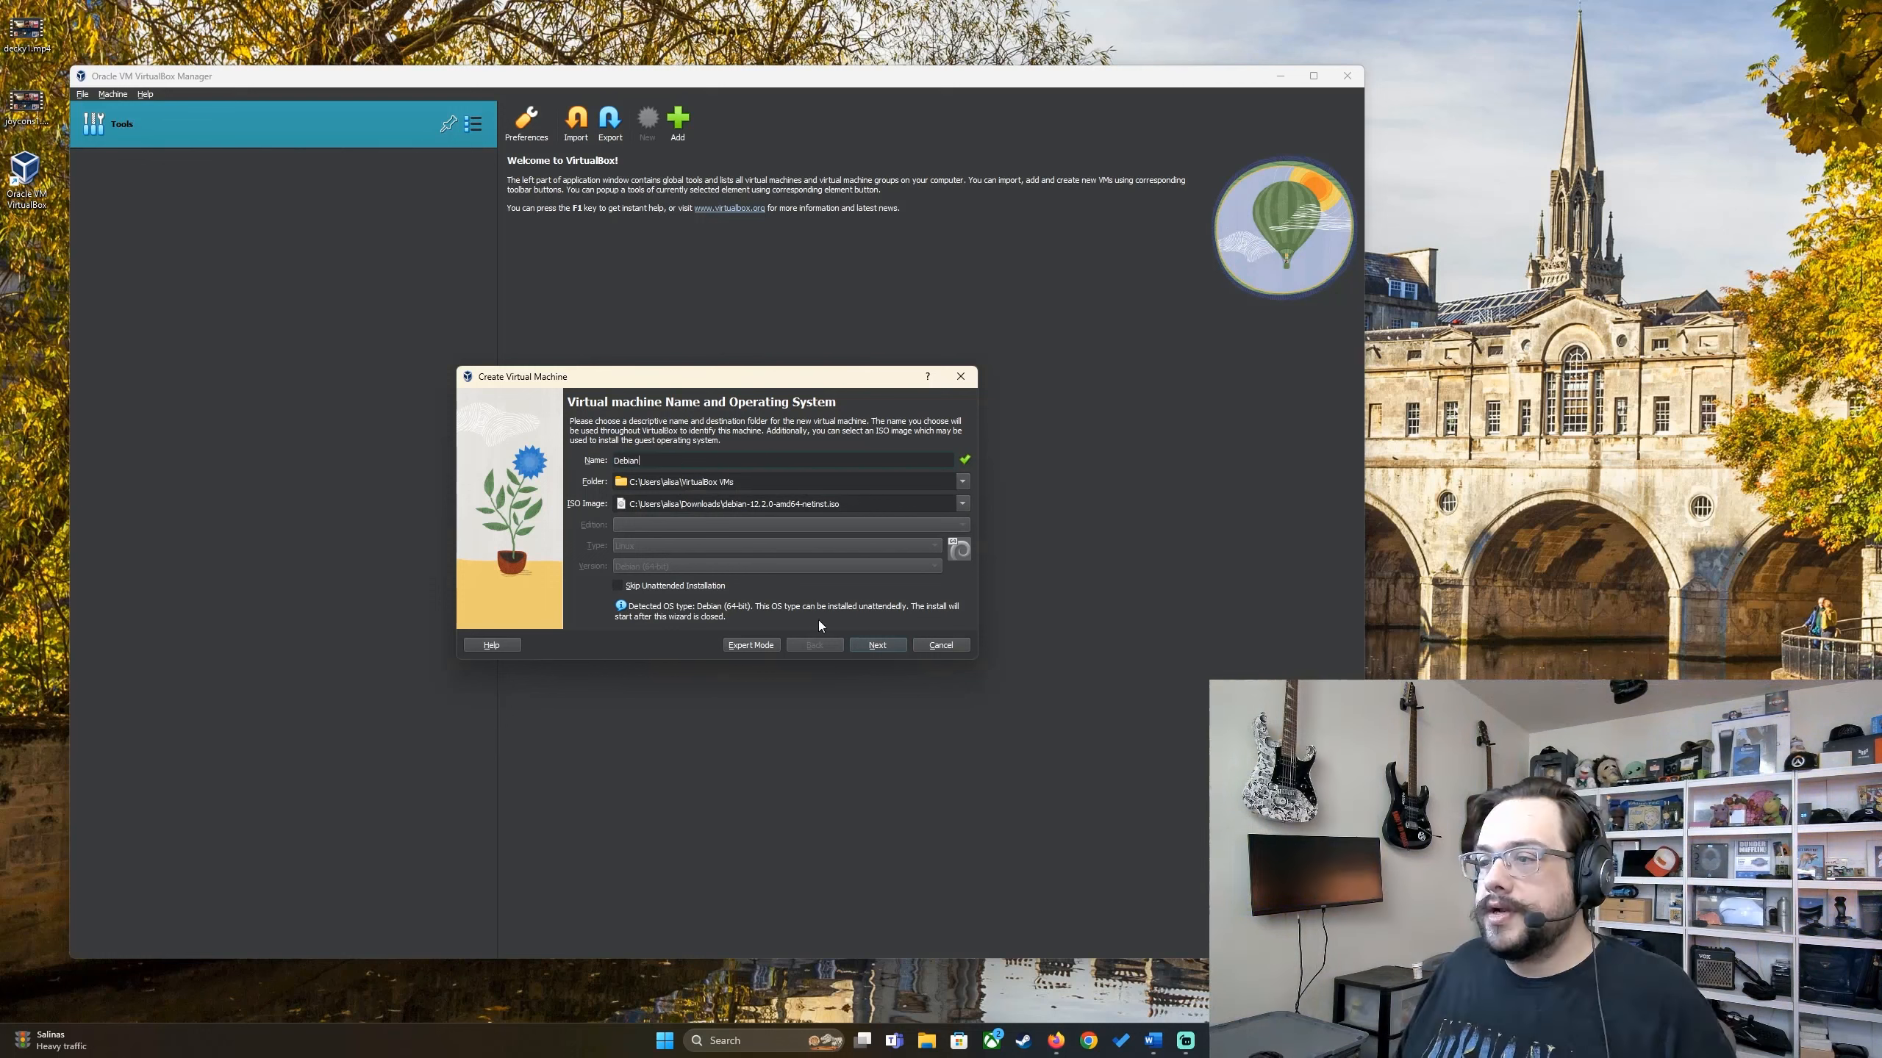
click(888, 646)
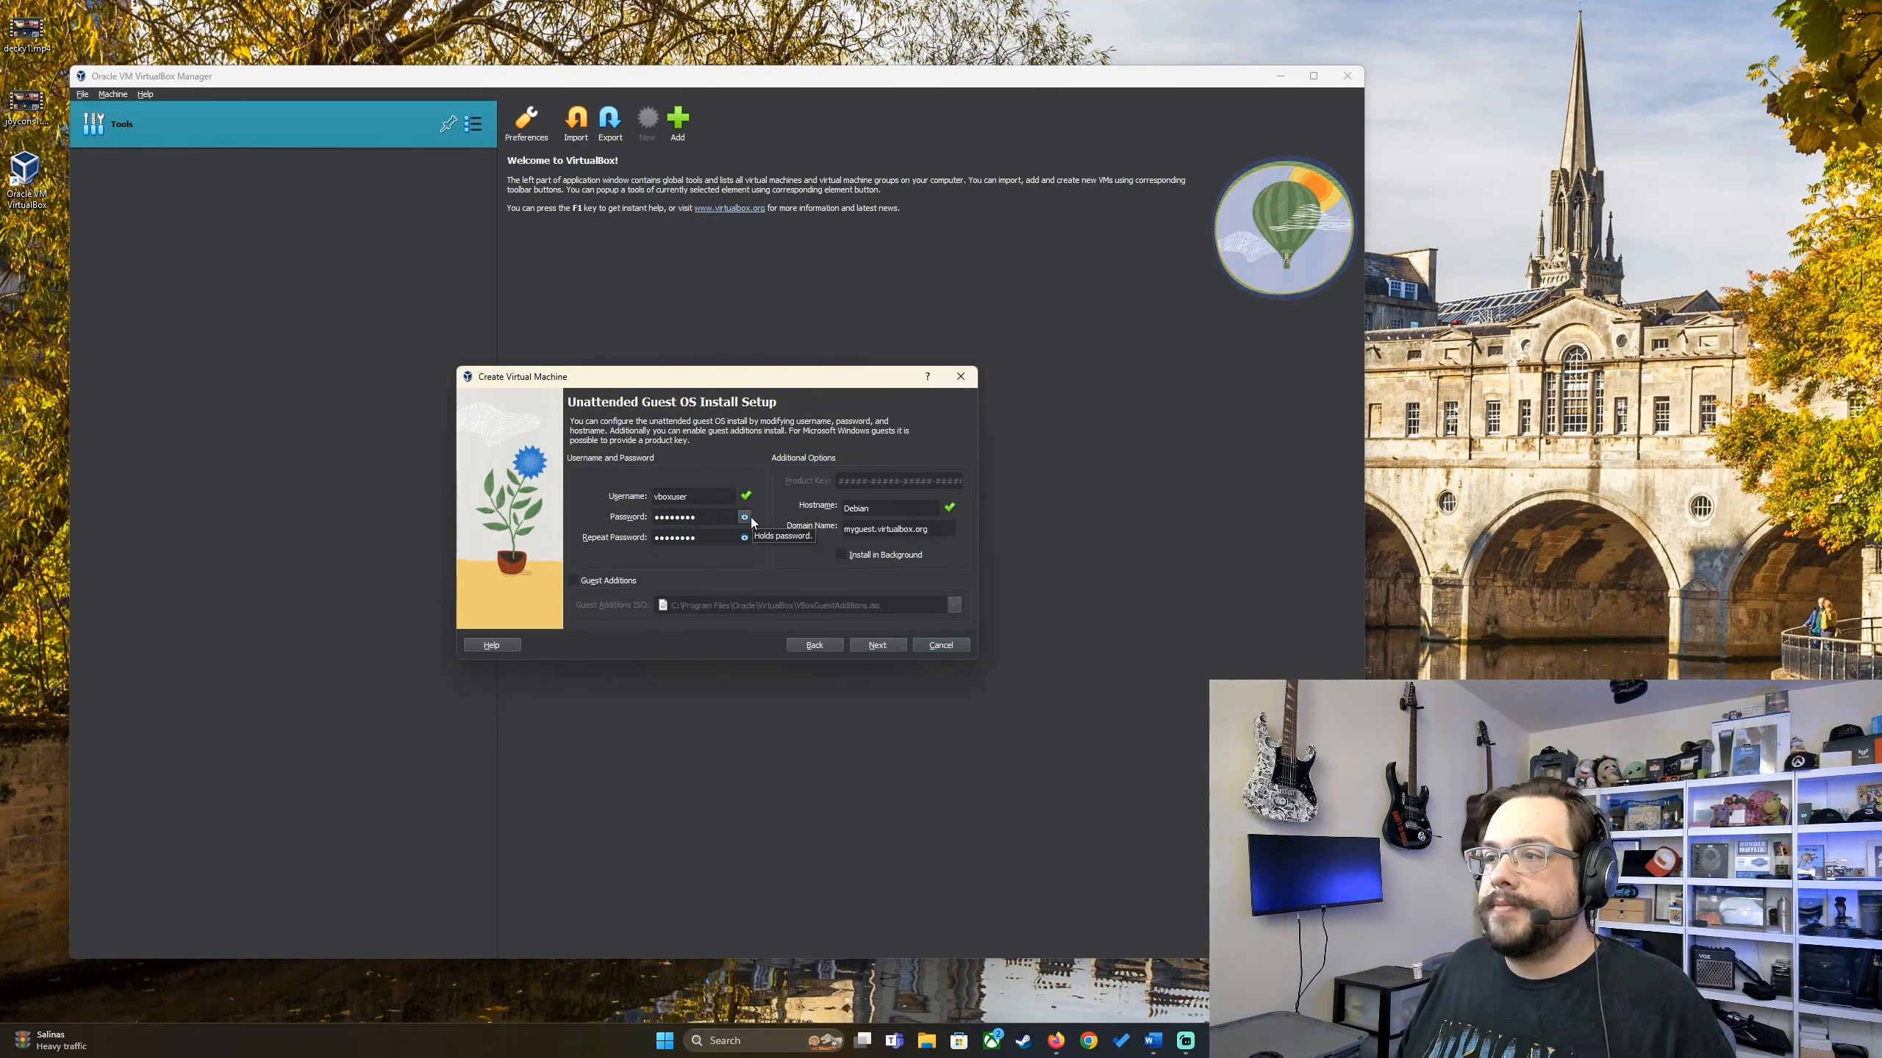
drag(705, 518, 637, 516)
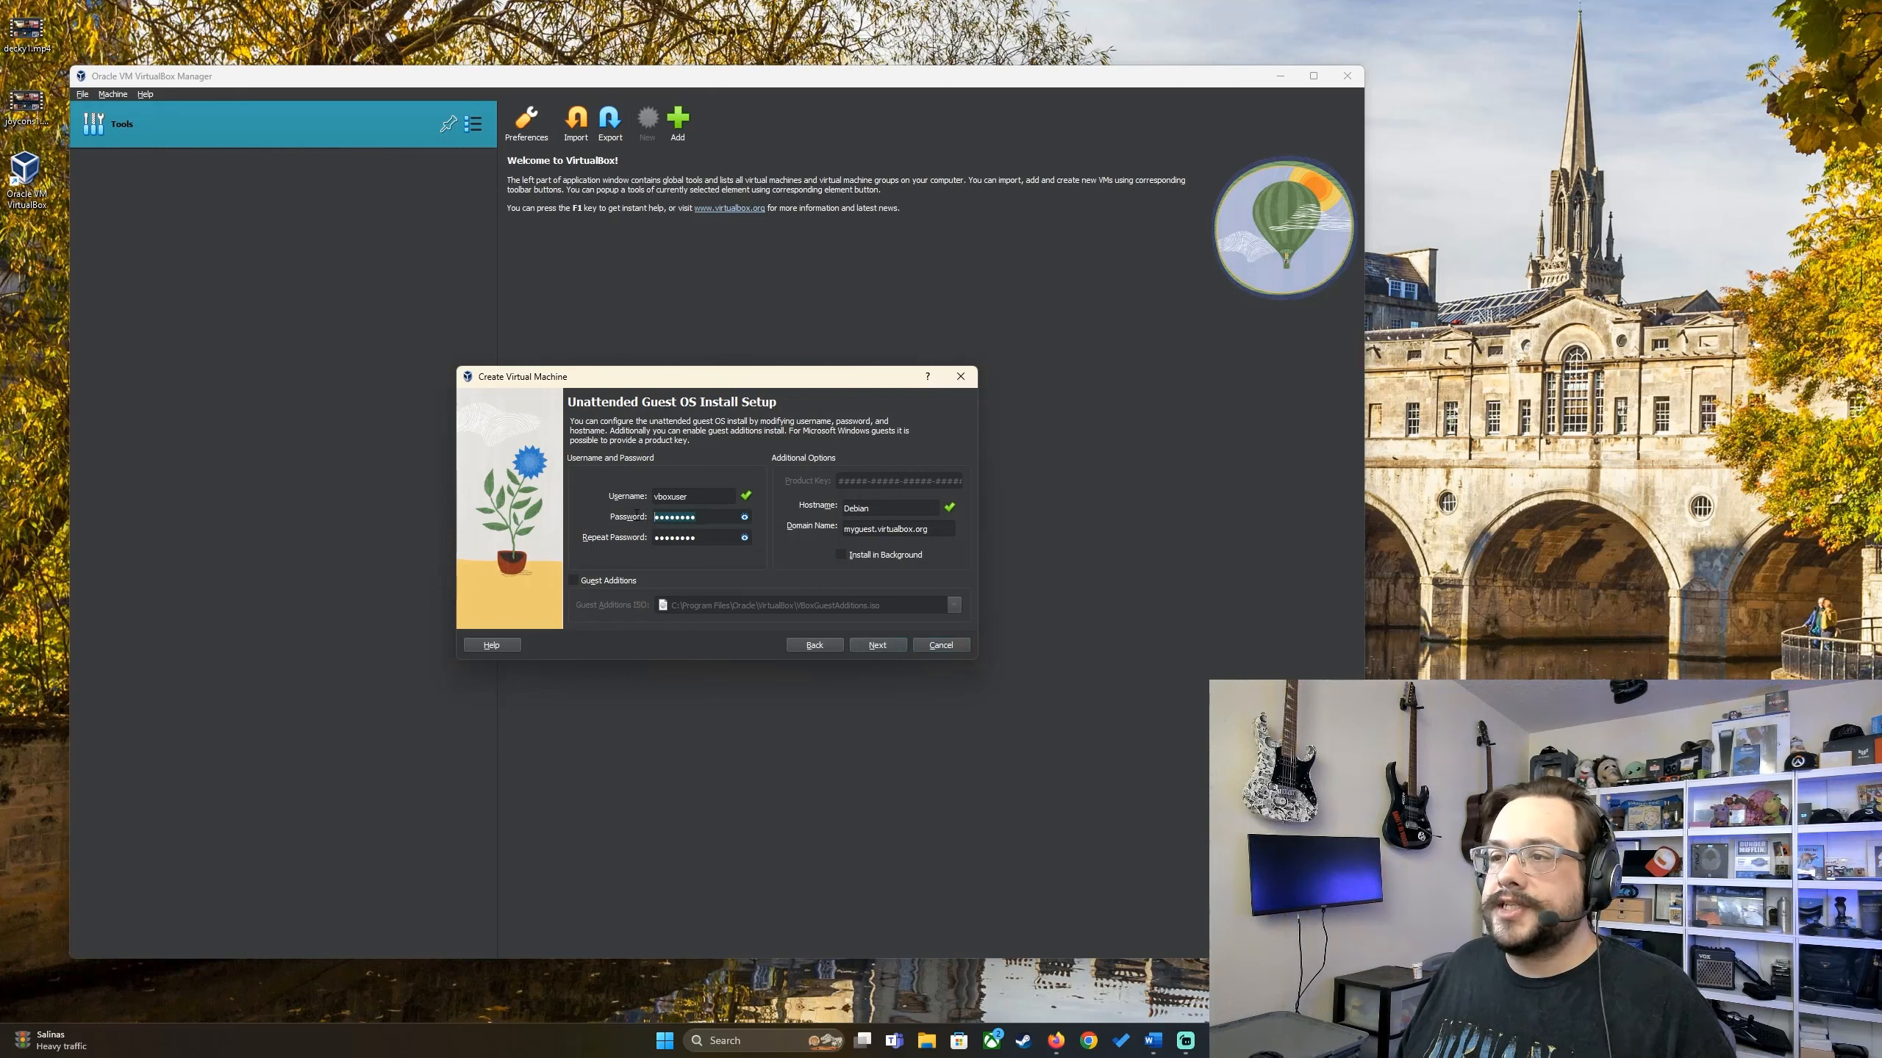
click(744, 517)
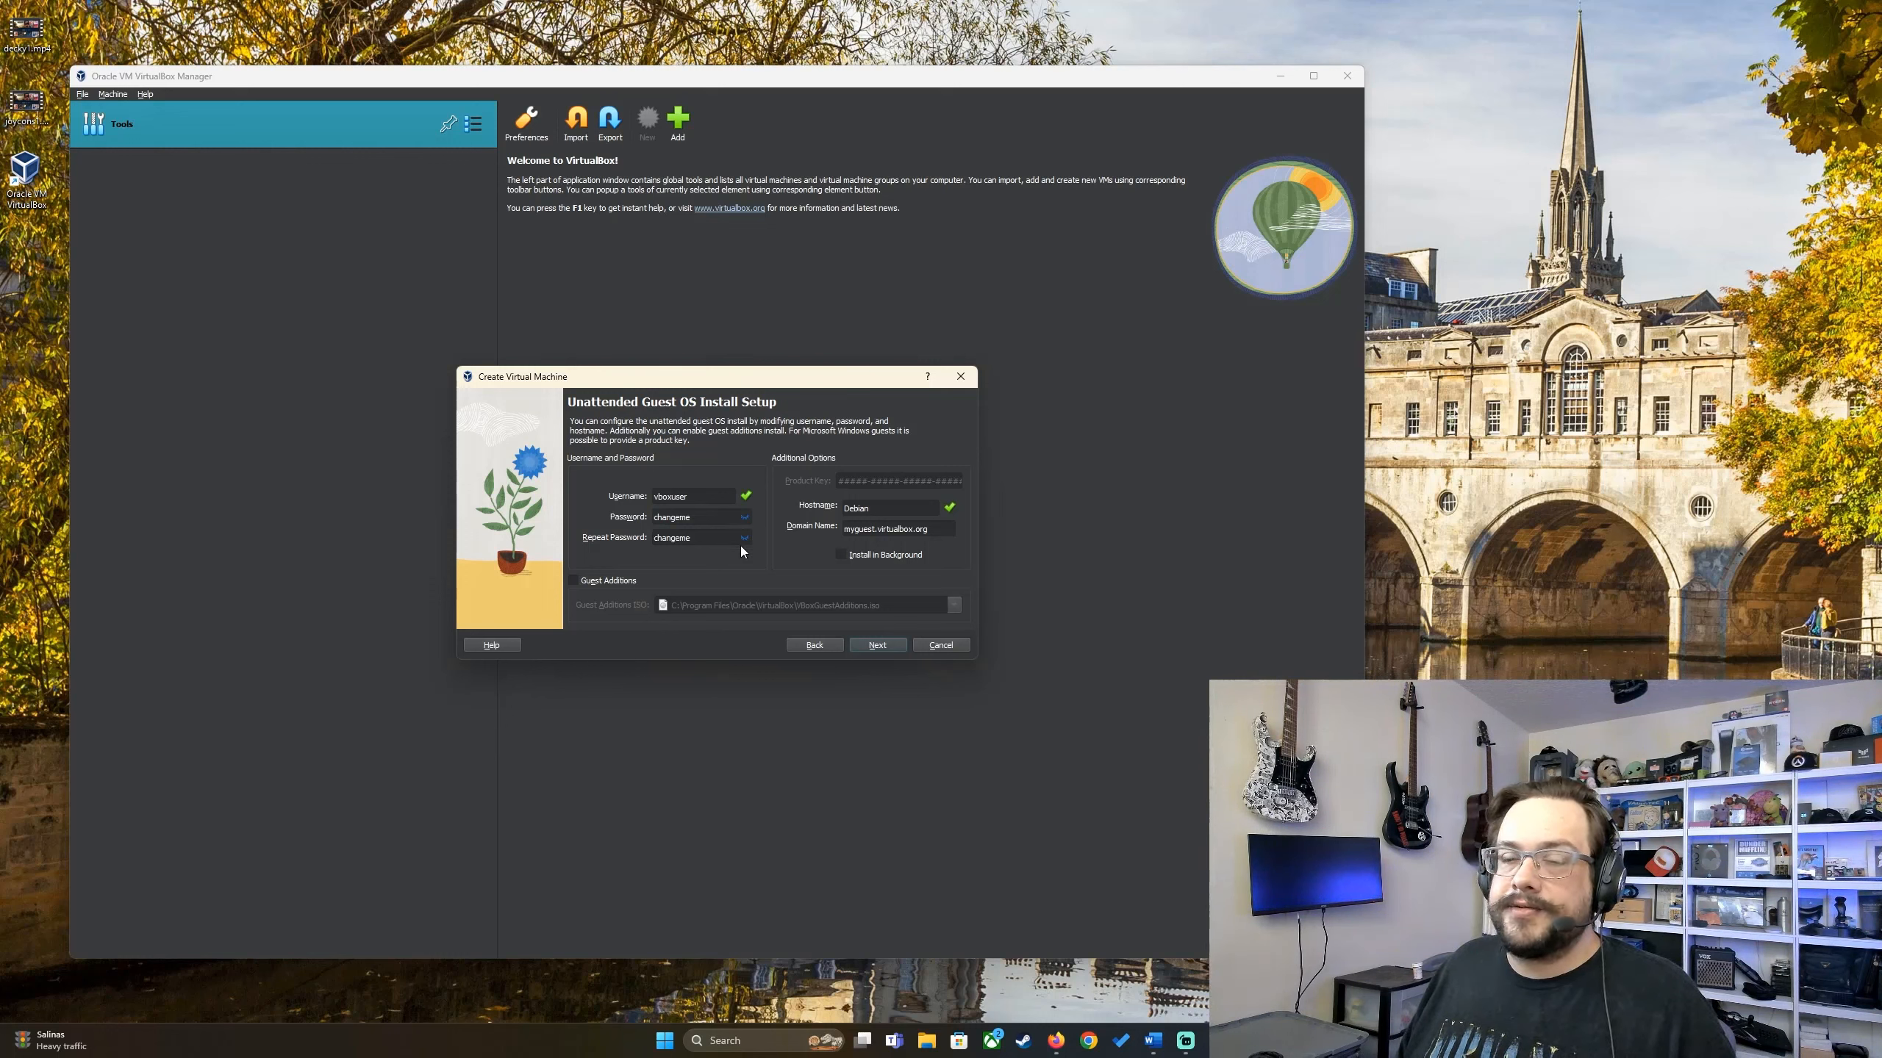
click(573, 582)
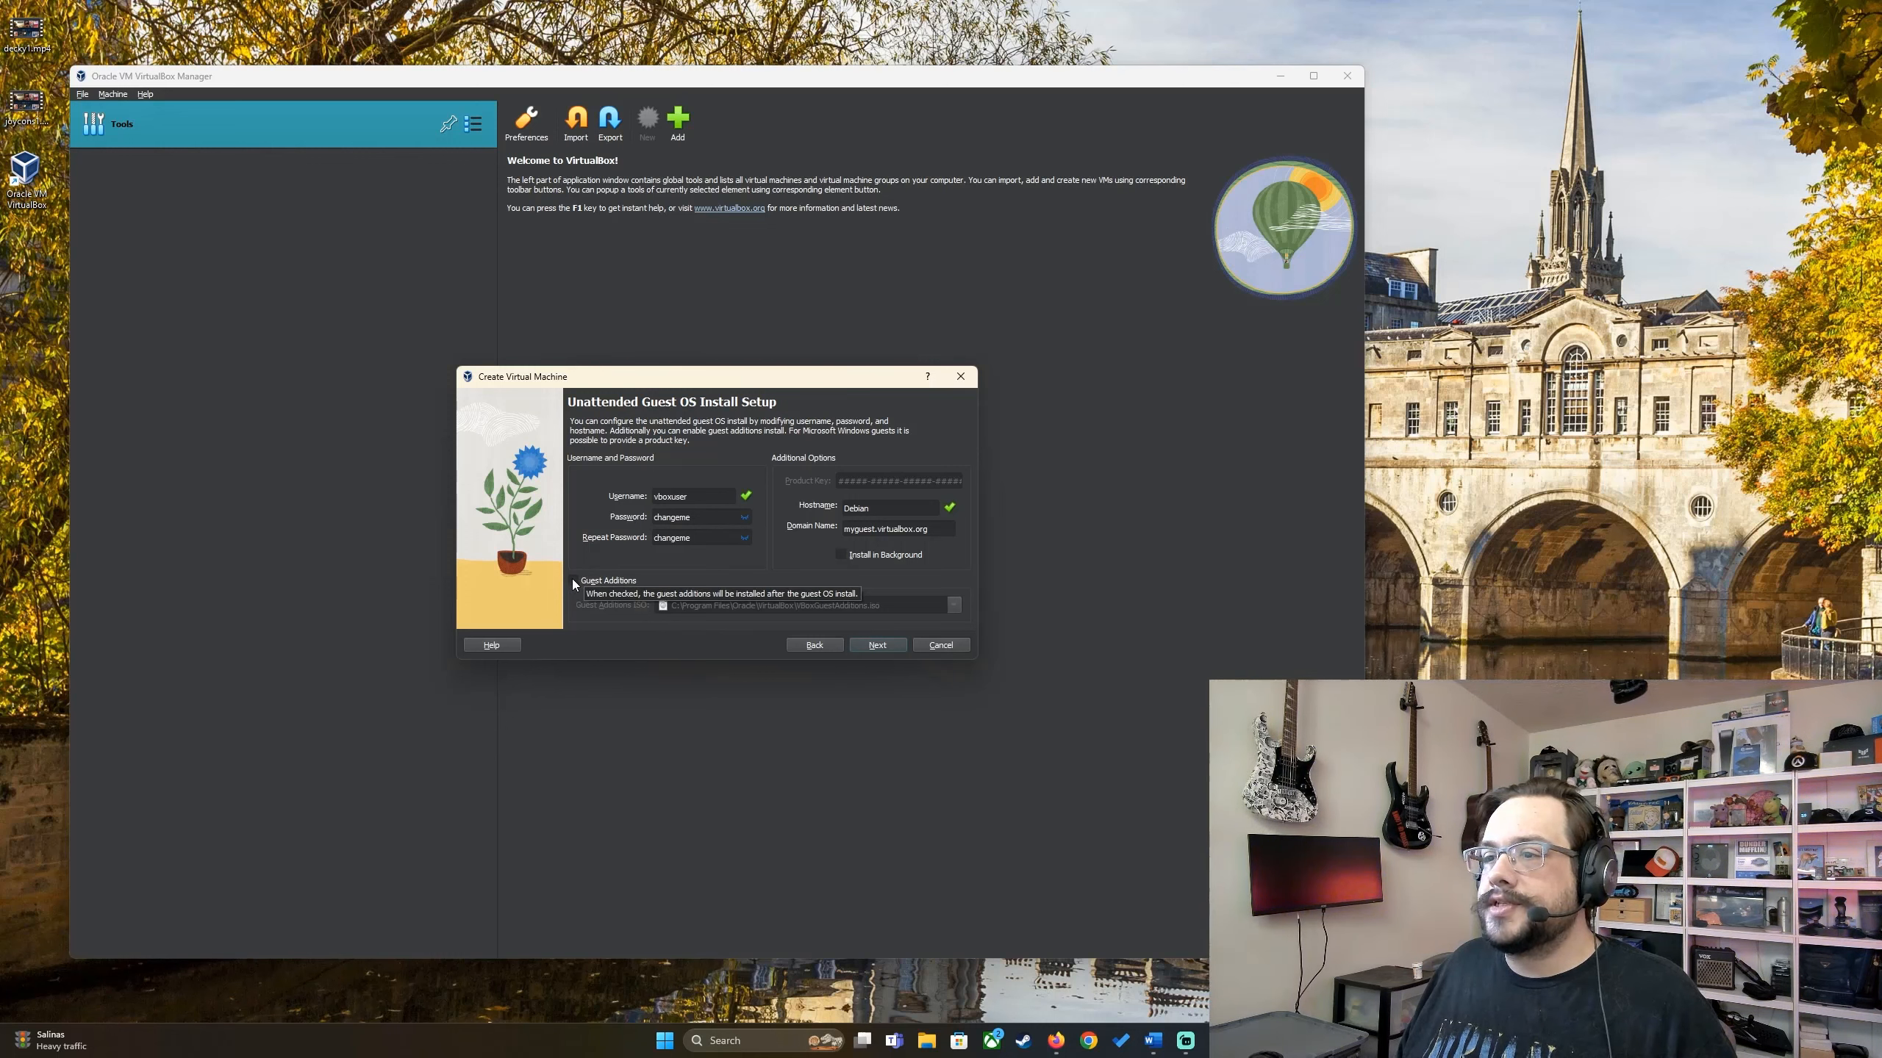
click(572, 581)
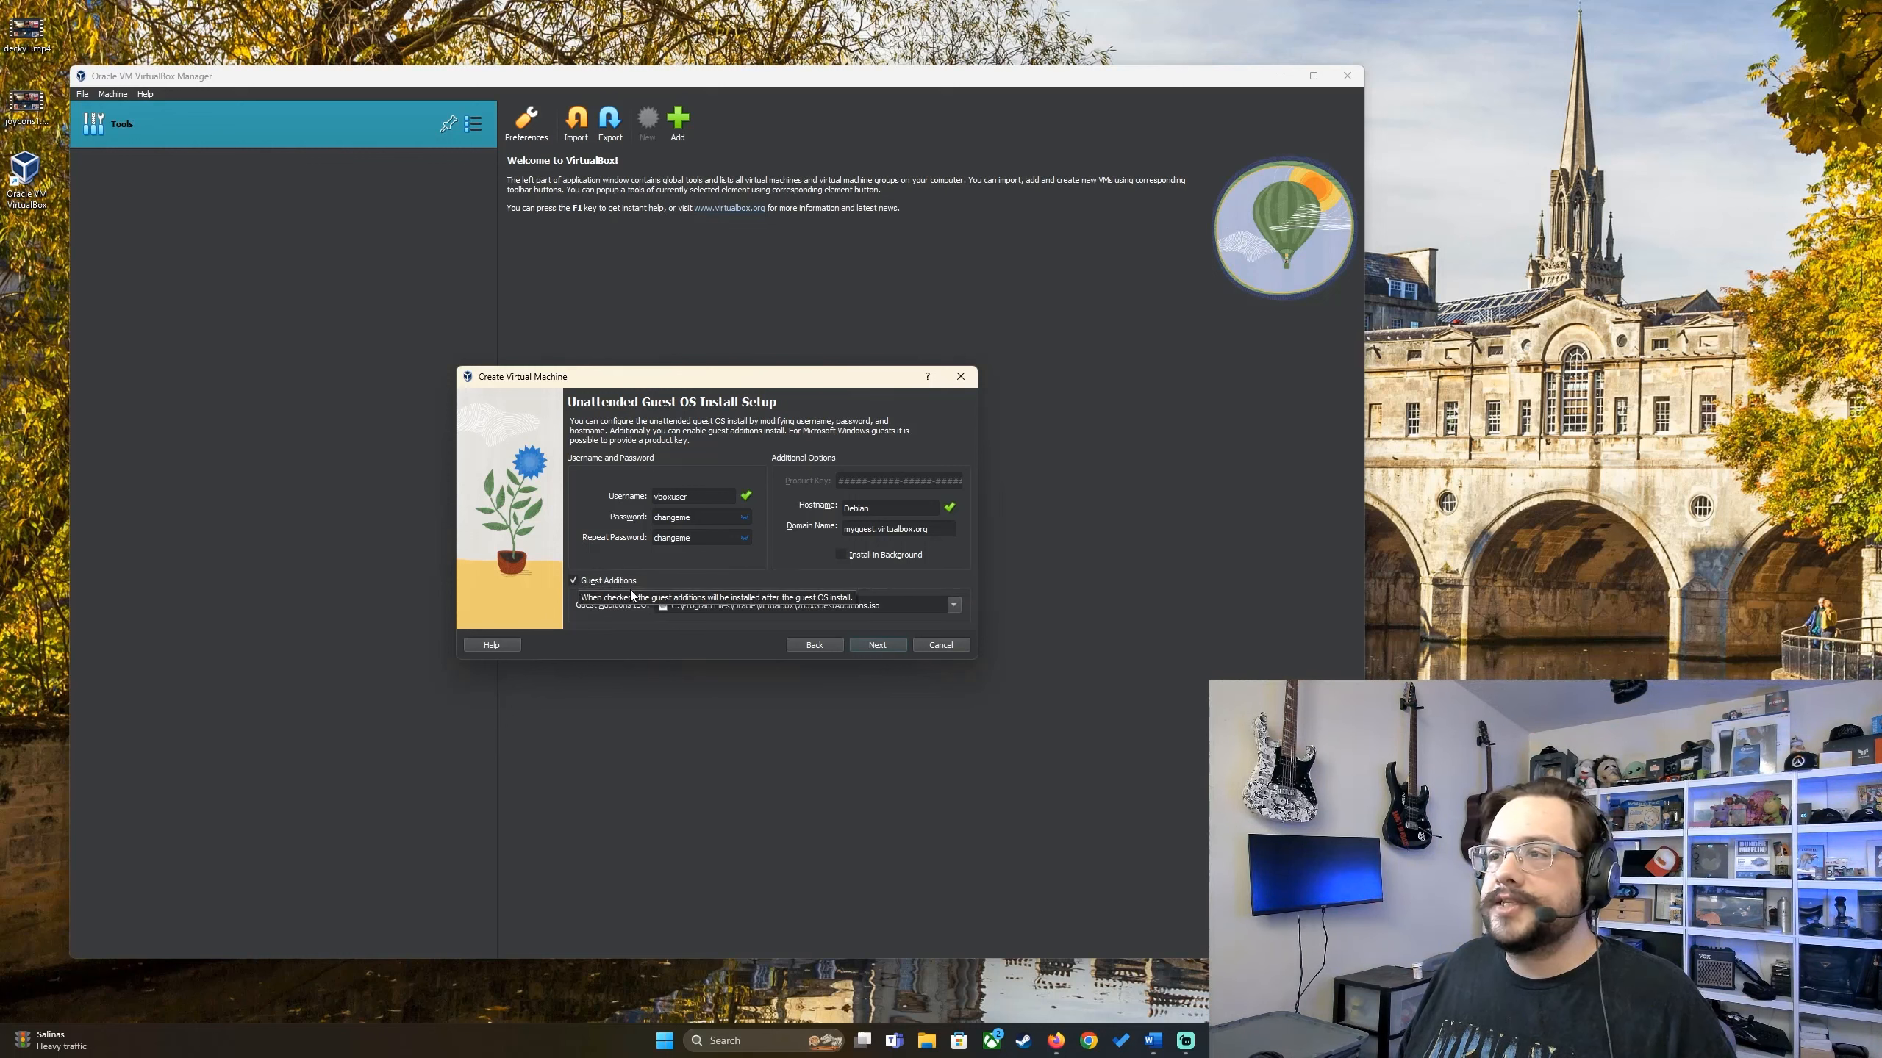
Step: Allot the Debian VM 8192 MB base memory and 6 processors, then proceed to the disk page
click(886, 650)
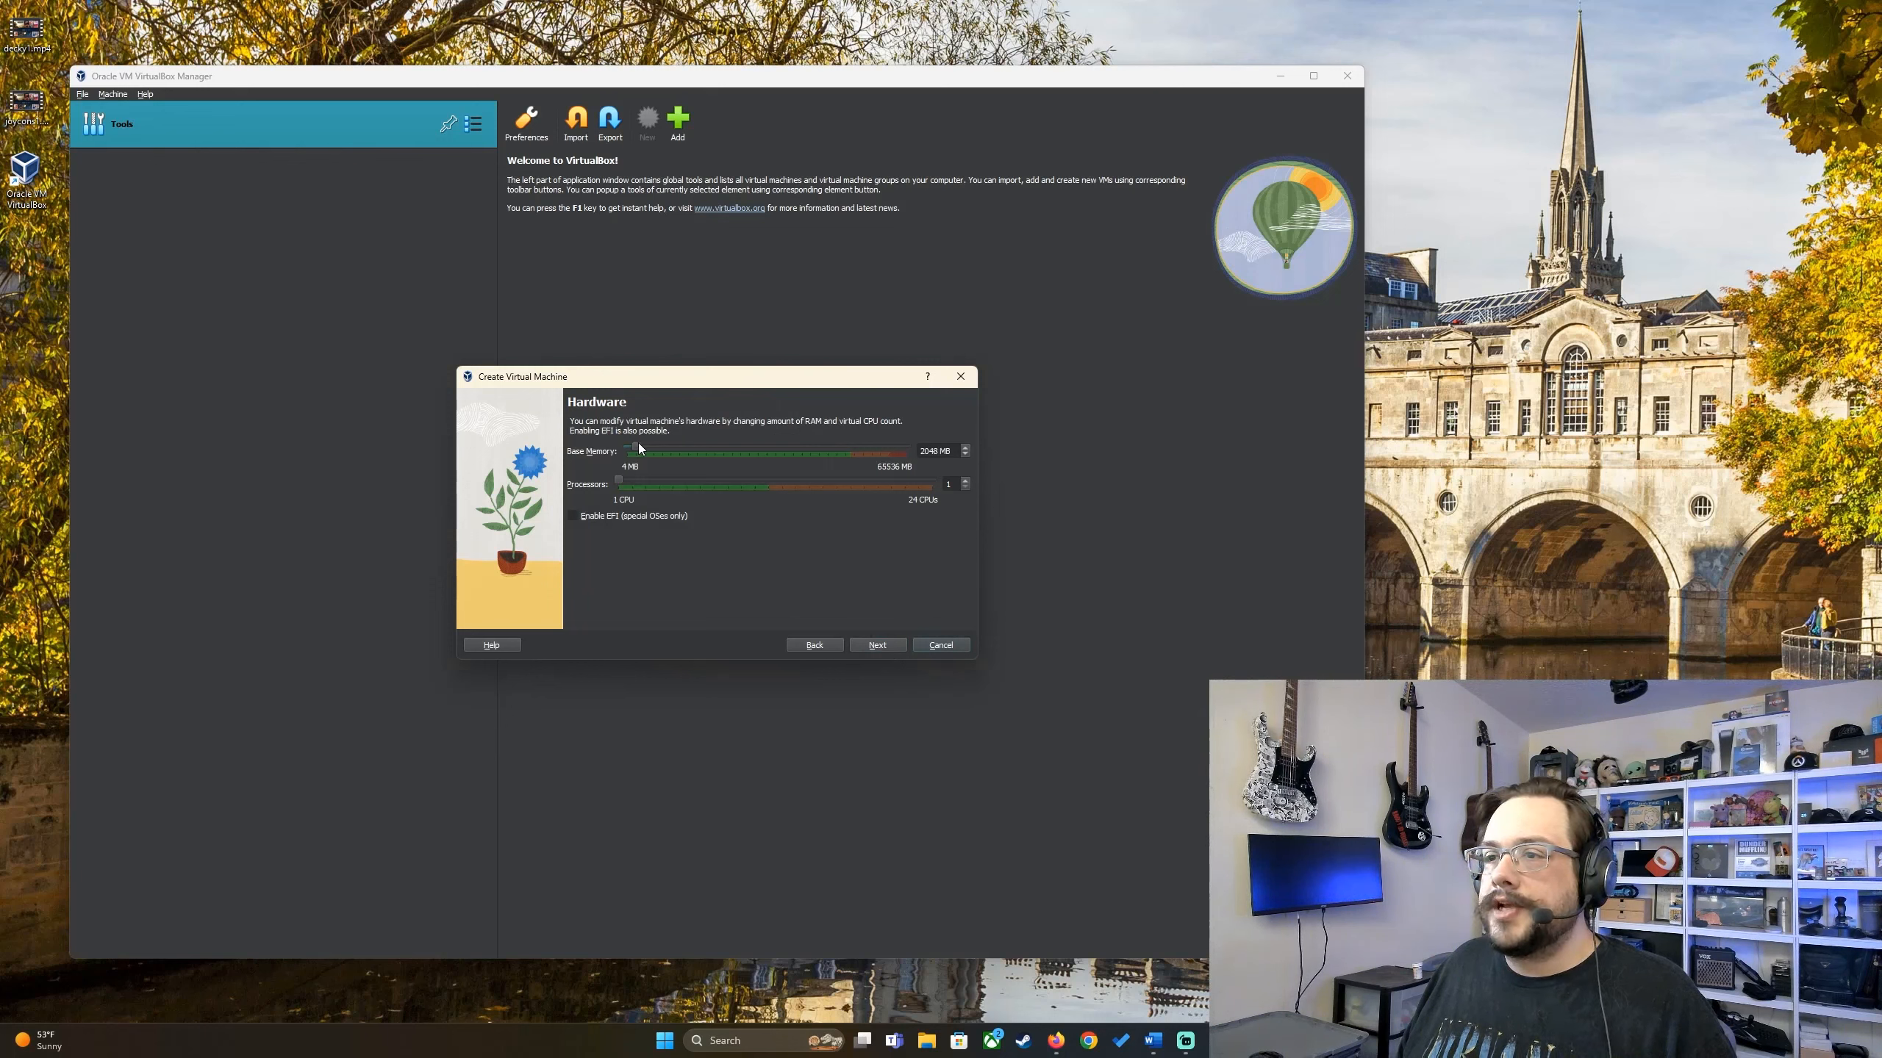
mouse_move(638, 443)
mouse_down()
mouse_move(707, 450)
mouse_move(670, 452)
mouse_up()
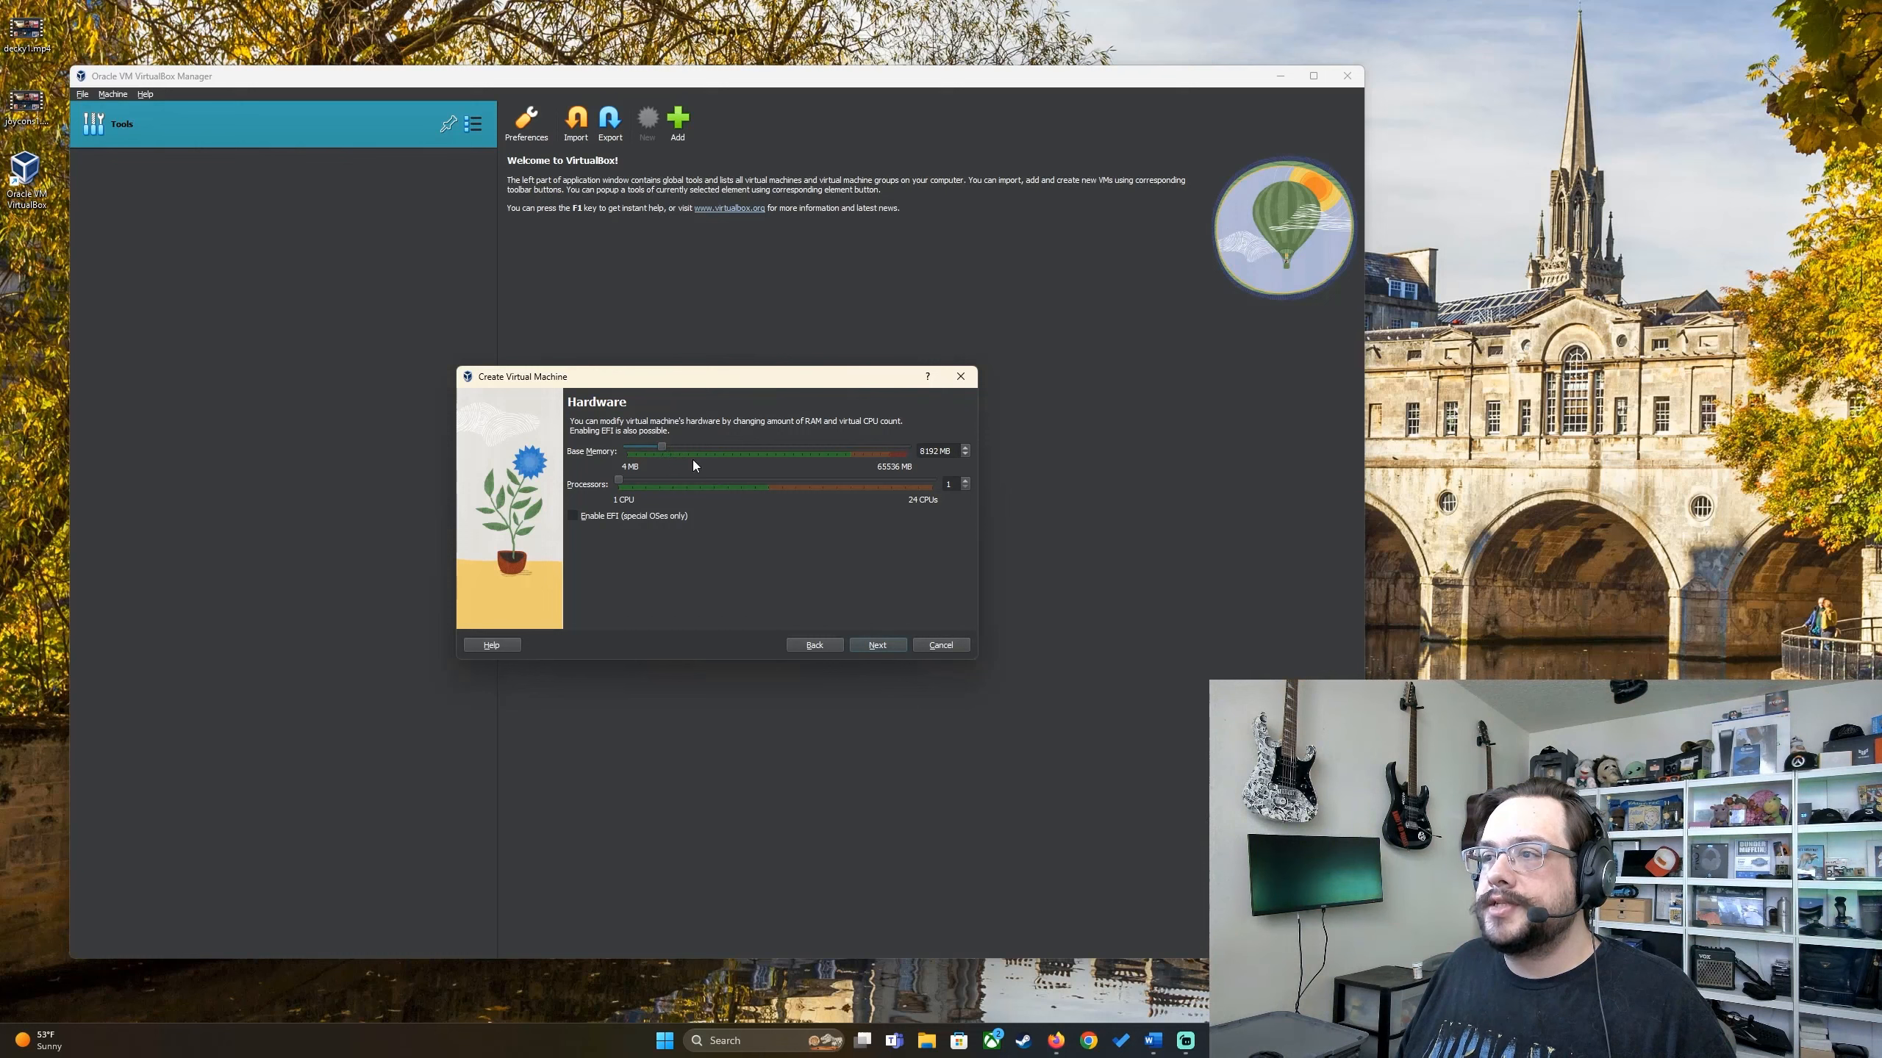
drag(615, 483, 683, 481)
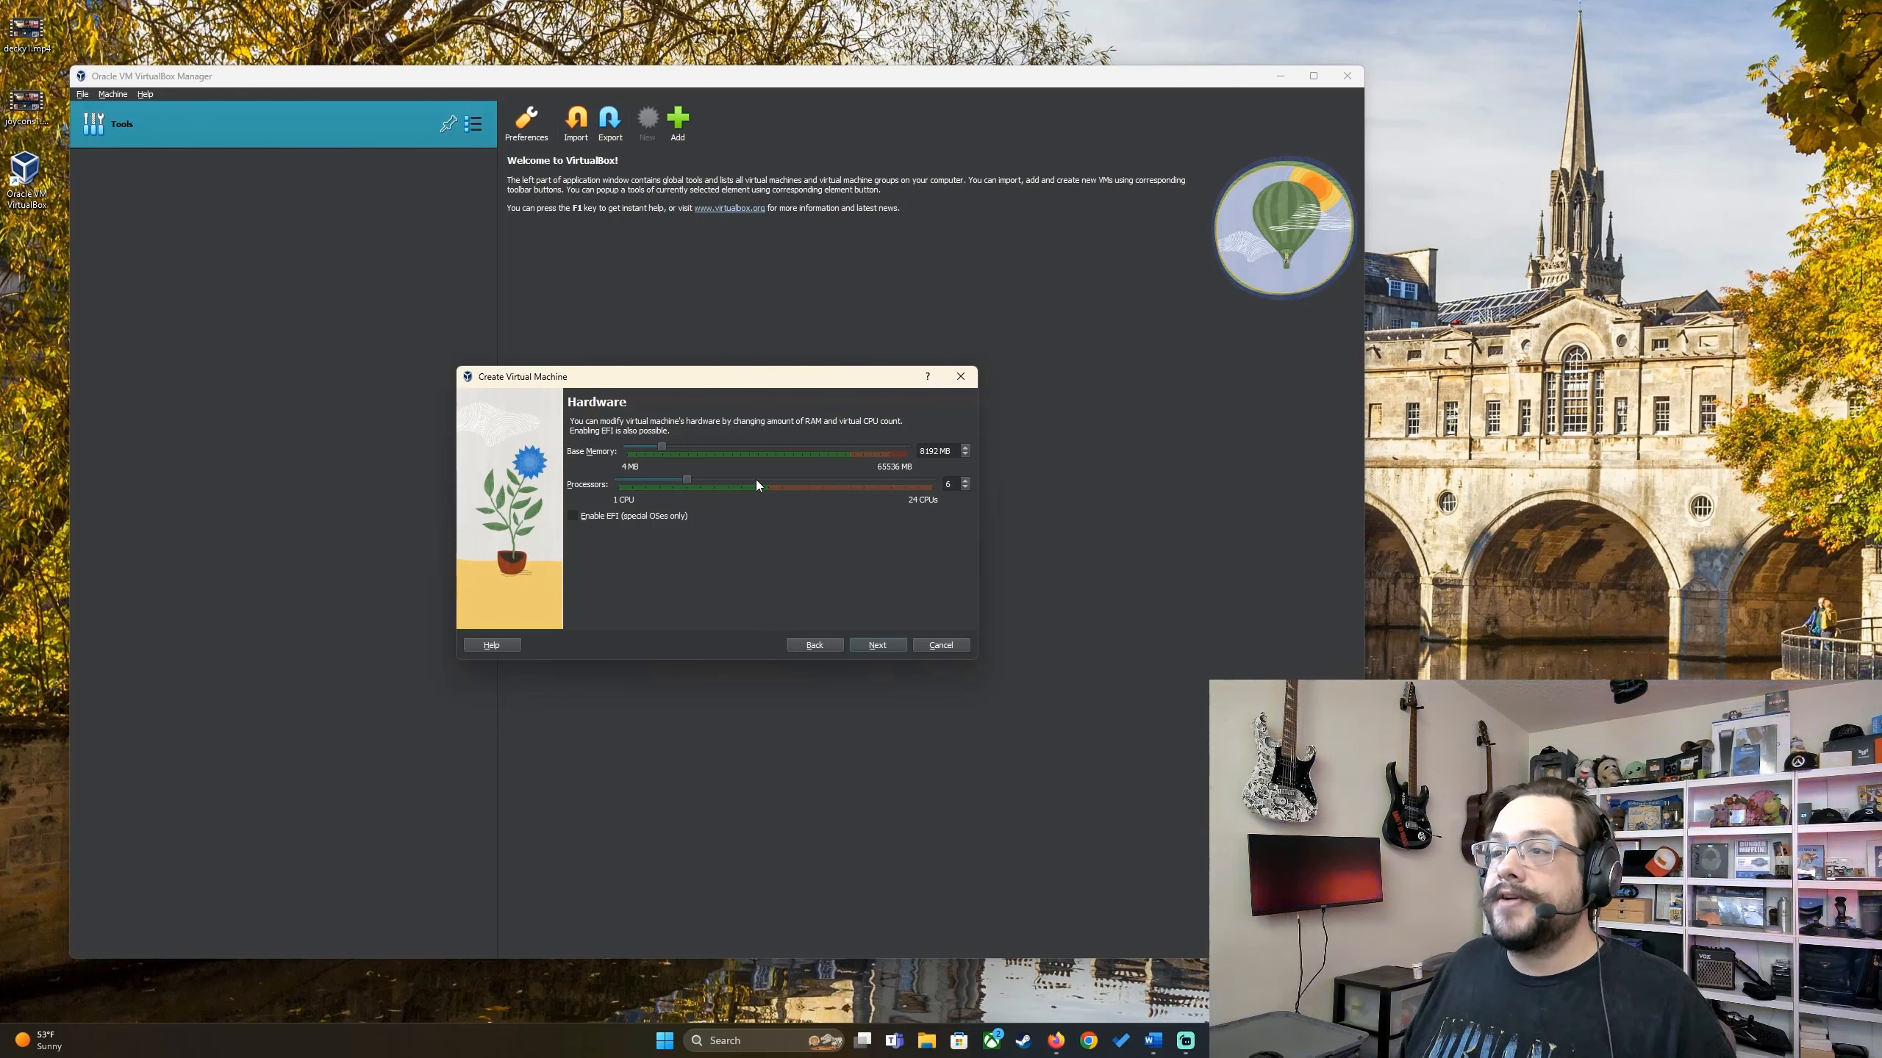
click(881, 645)
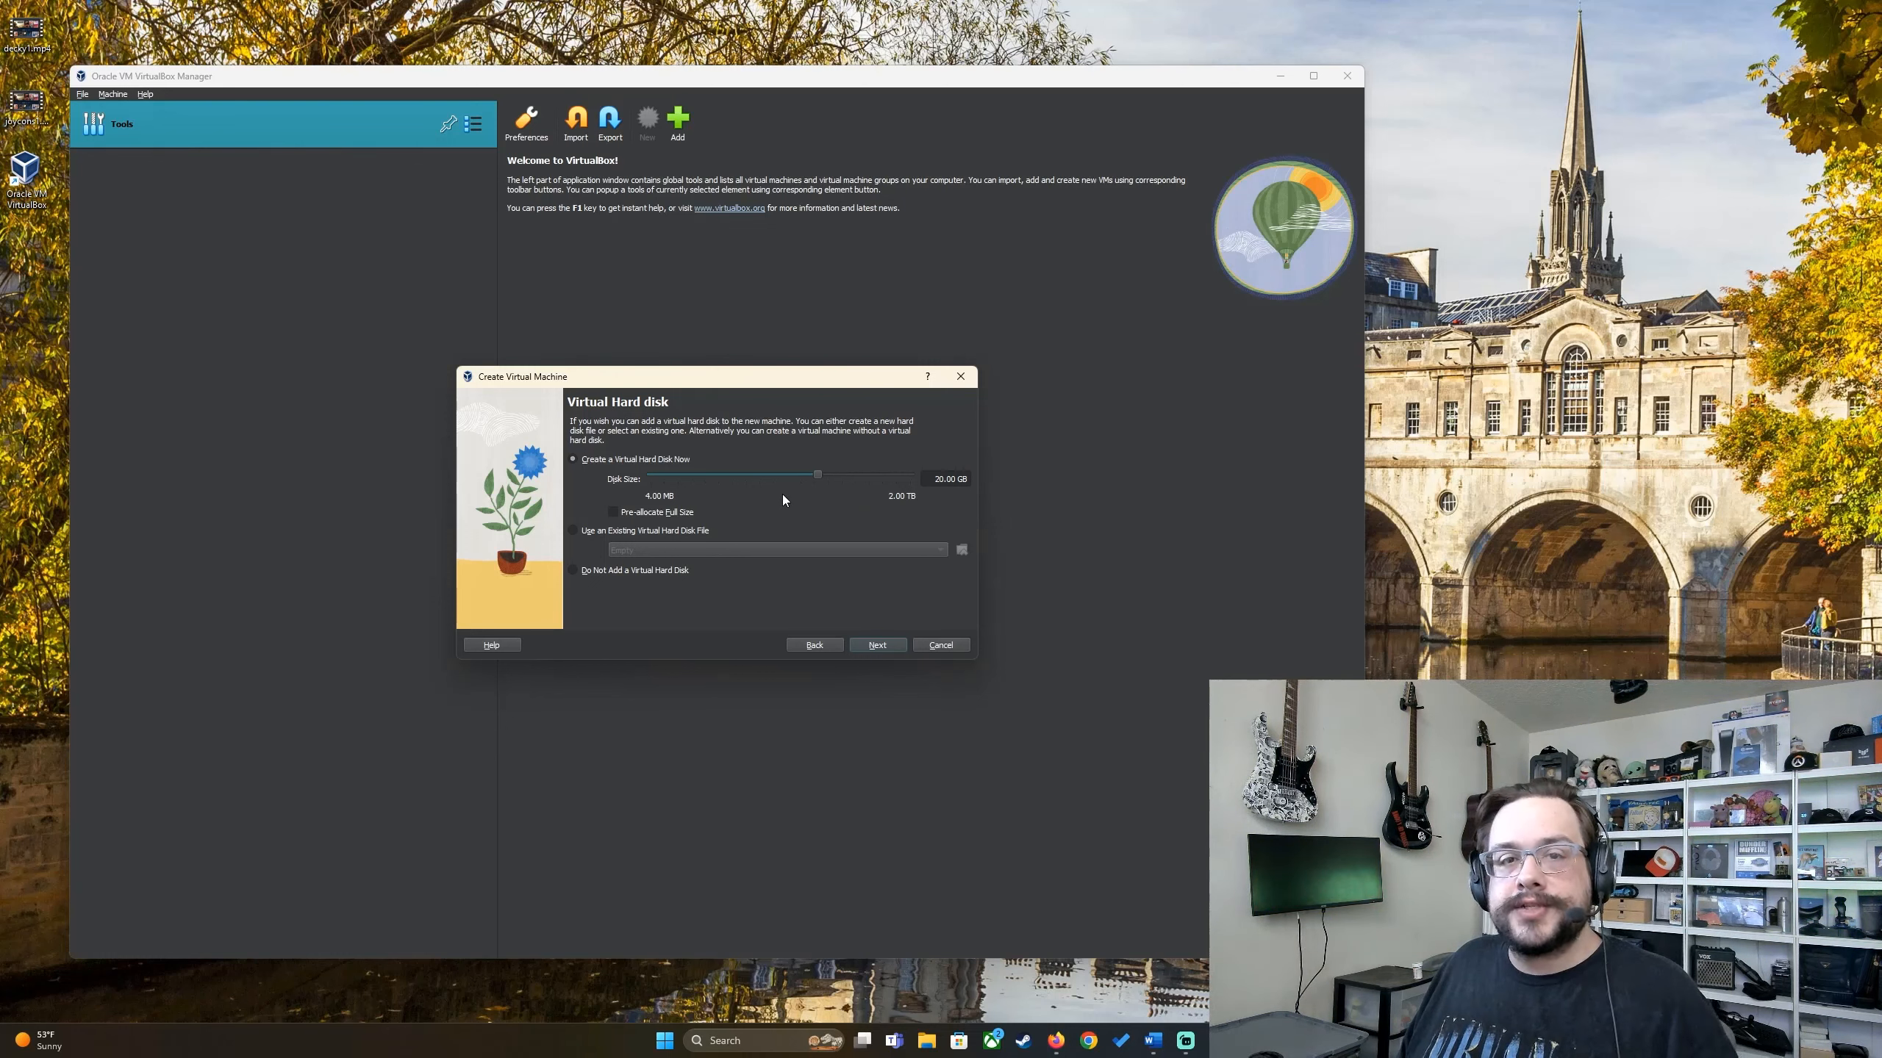
Step: Accept the 20.00 GB disk and finish the wizard to create and start the Debian VM
click(877, 644)
click(870, 646)
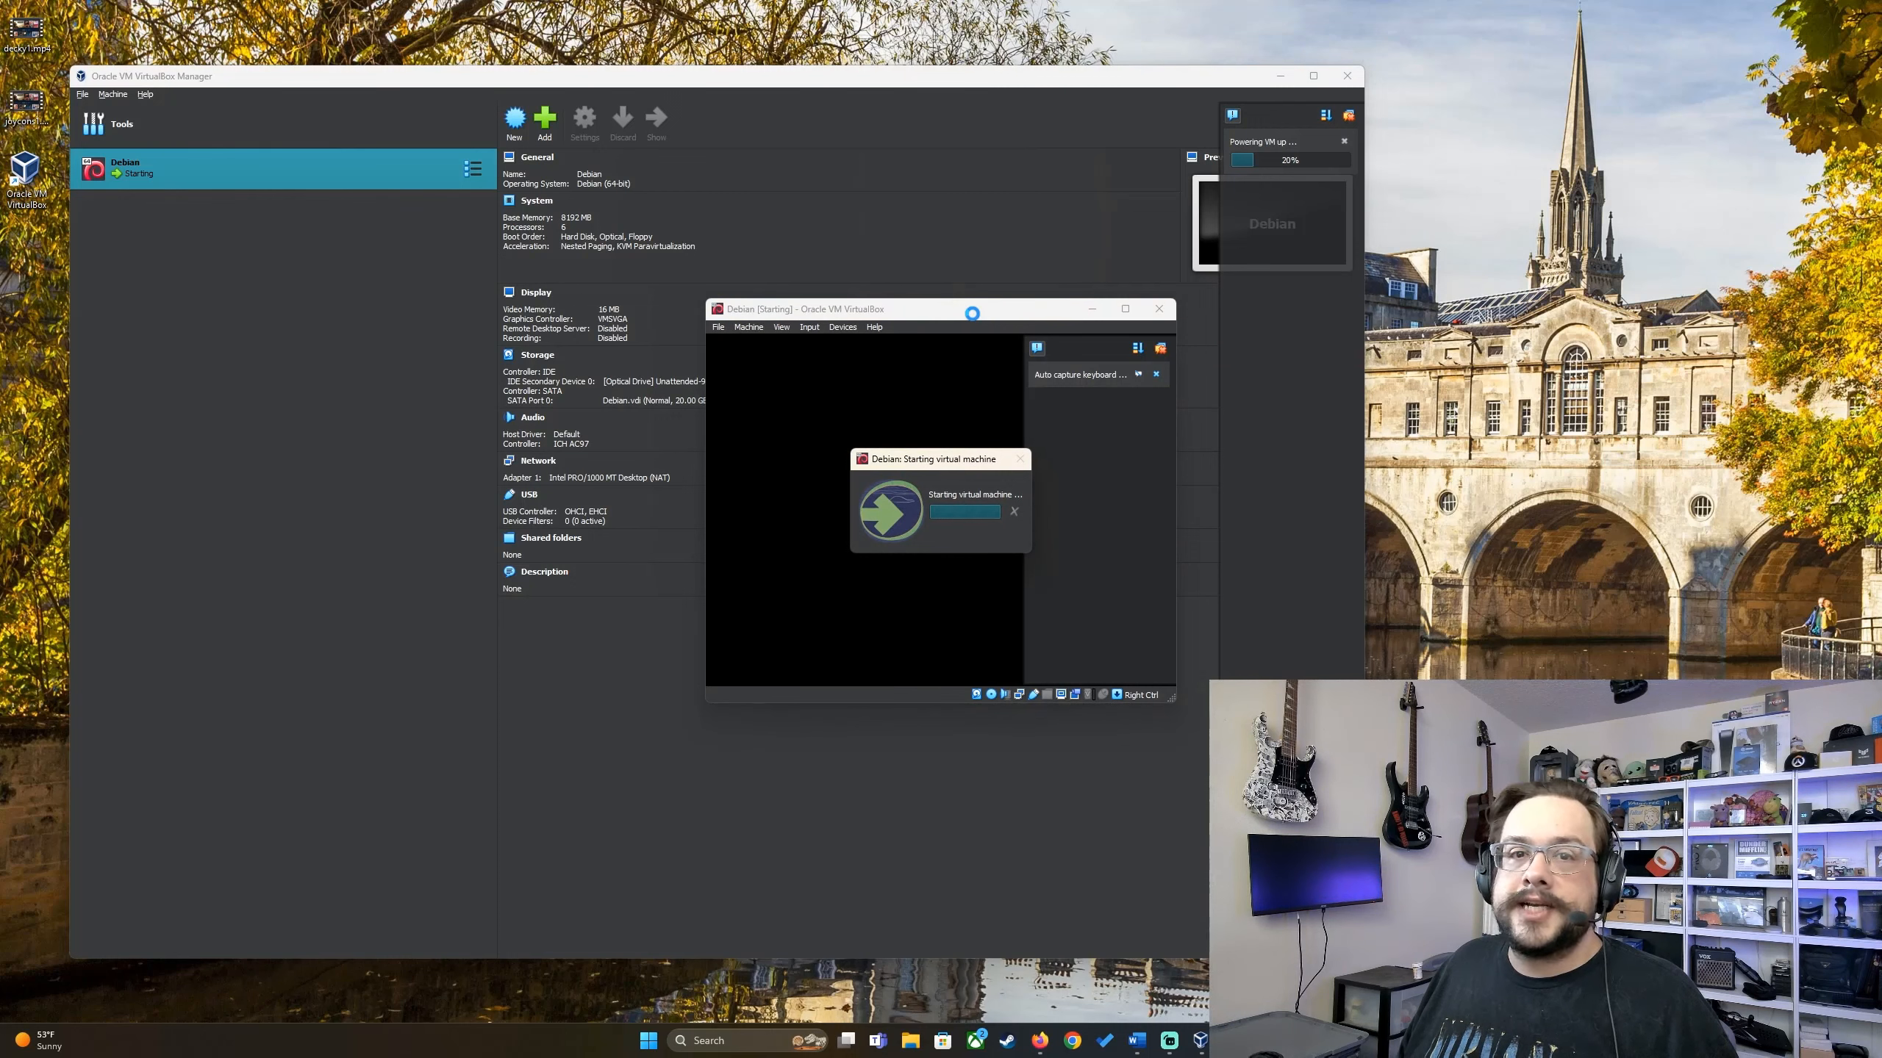
Step: Log in to the Debian guest as vboxuser with the account password
drag(972, 313, 775, 279)
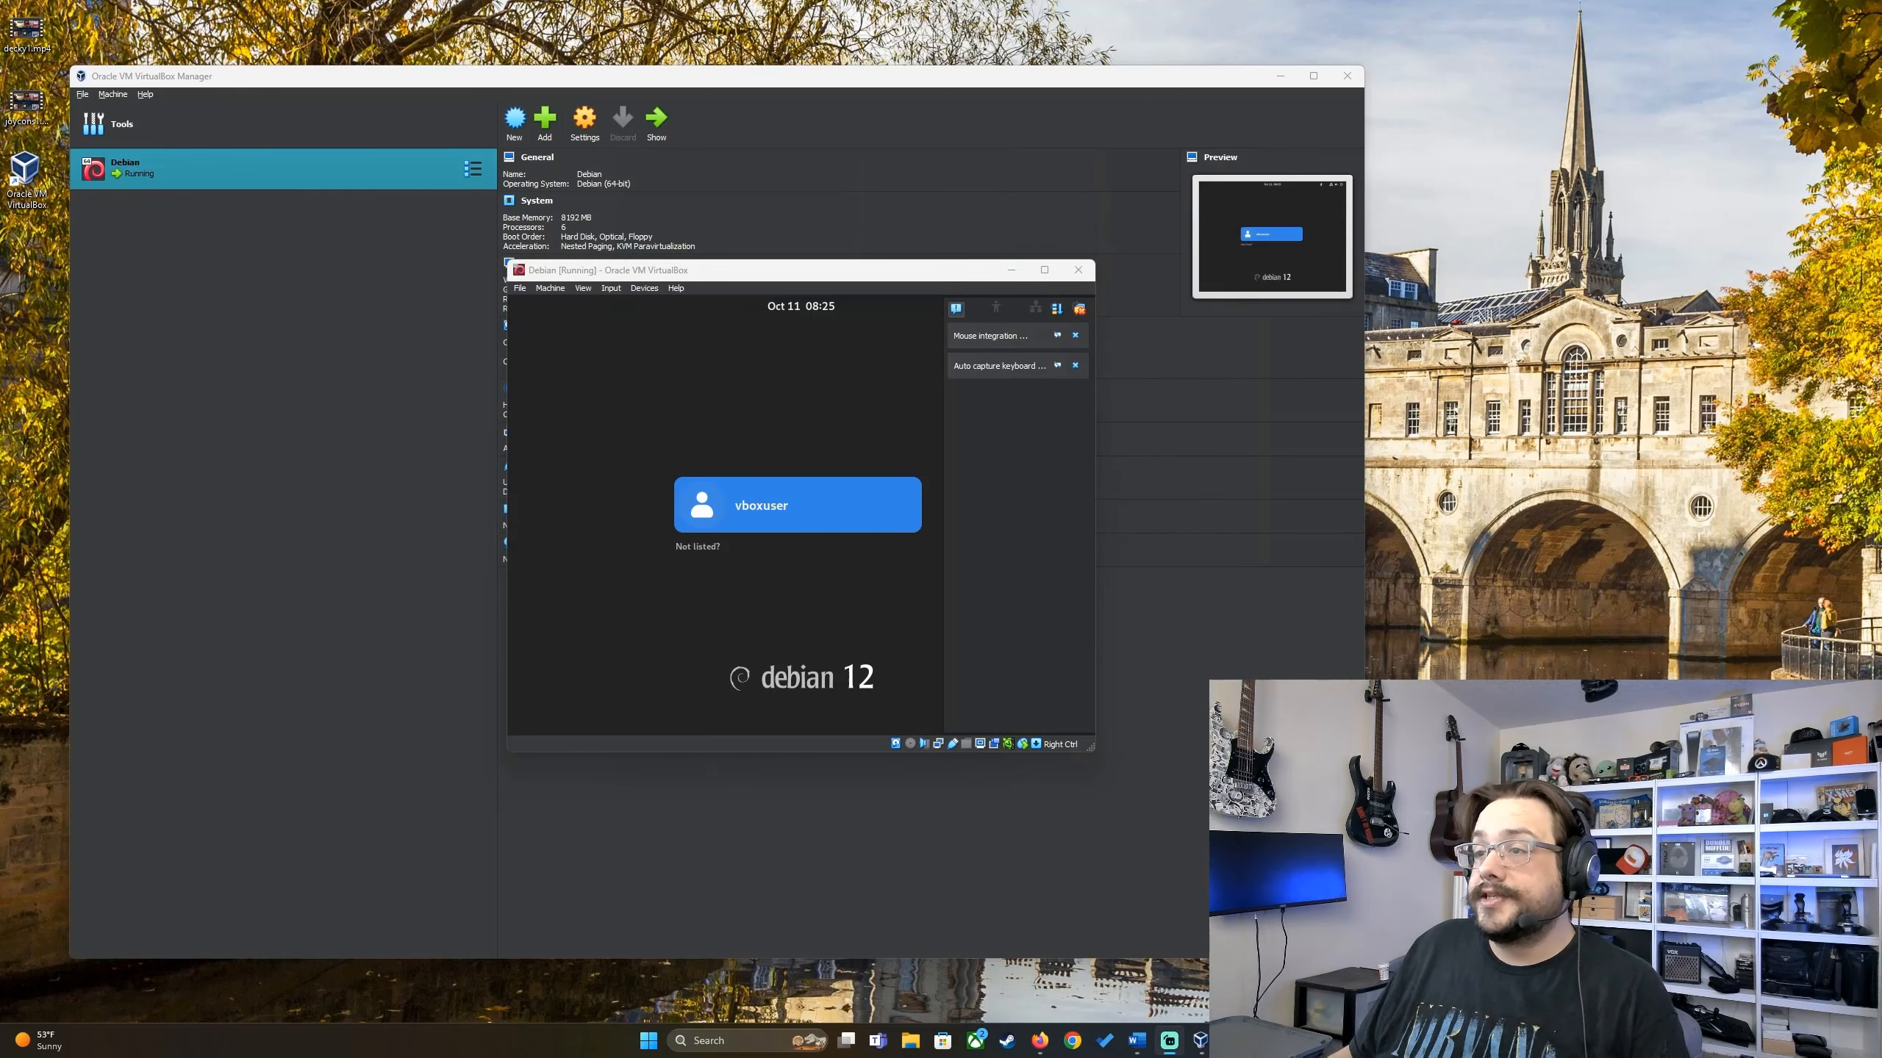
click(779, 506)
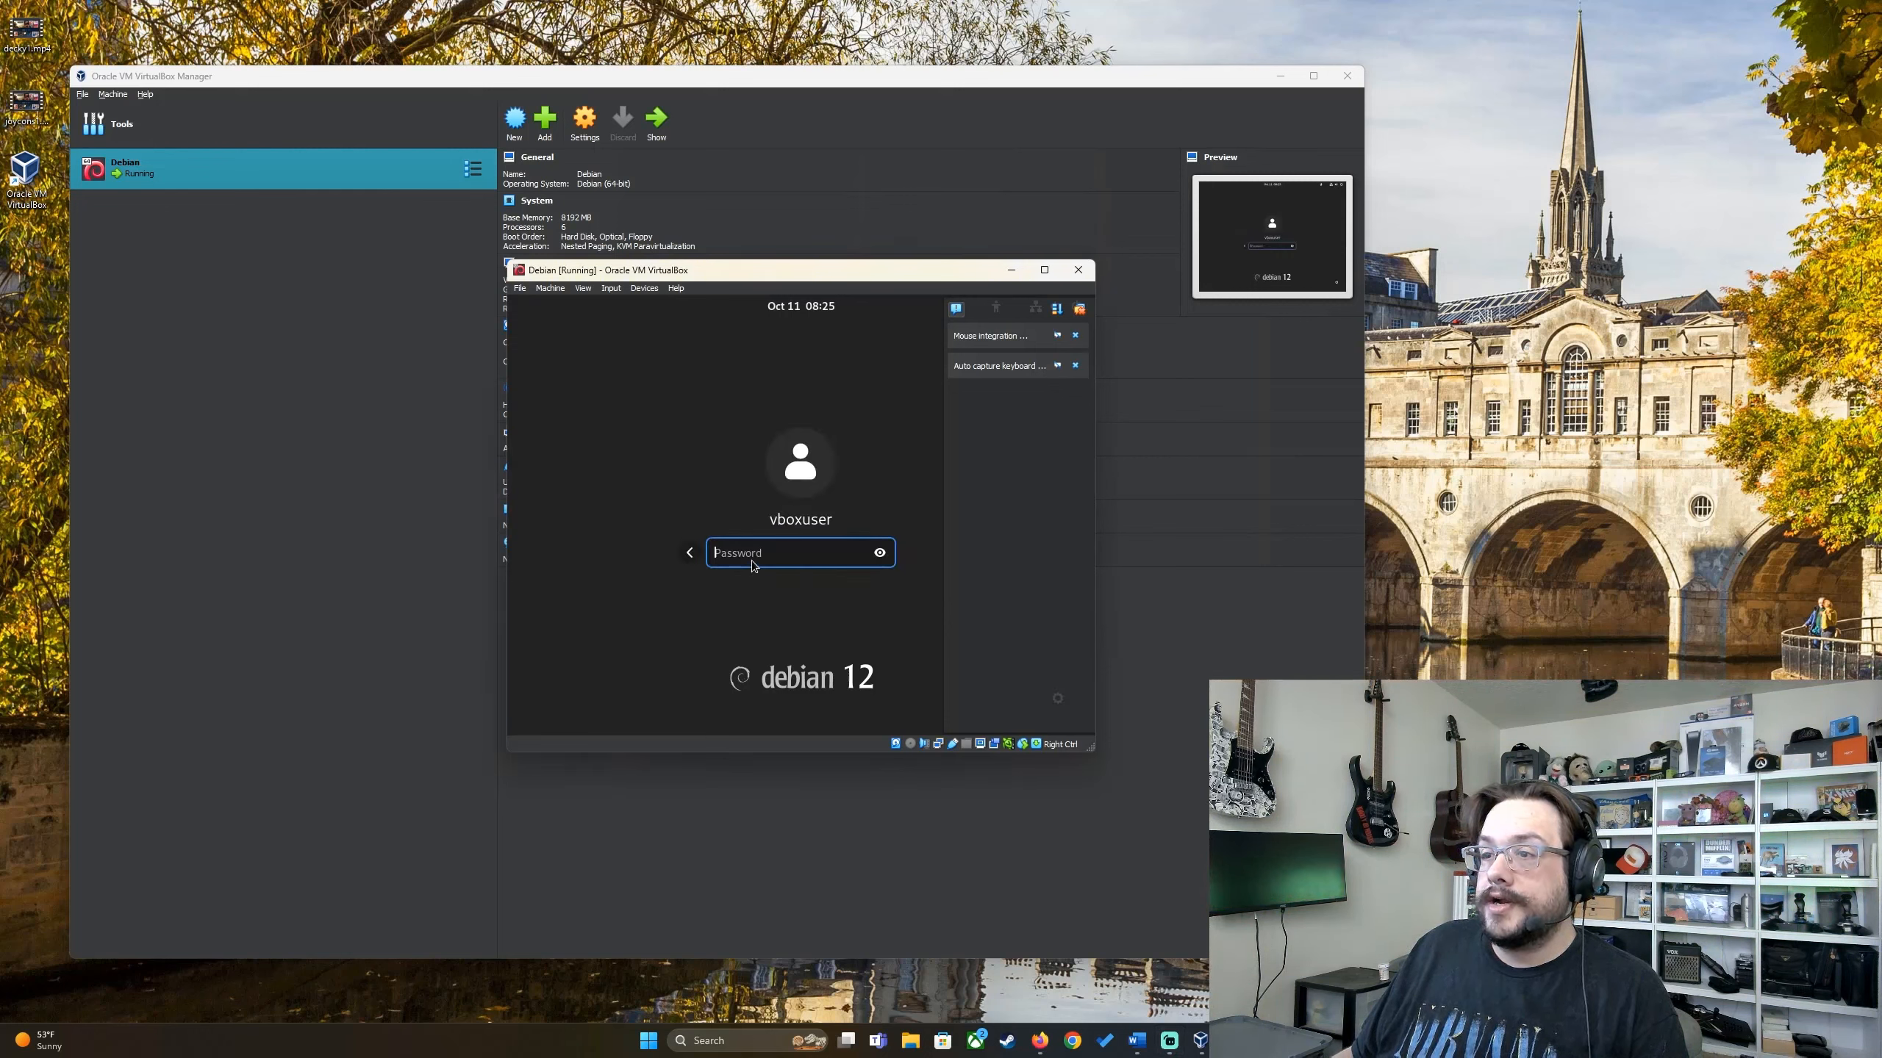
text(changeme)
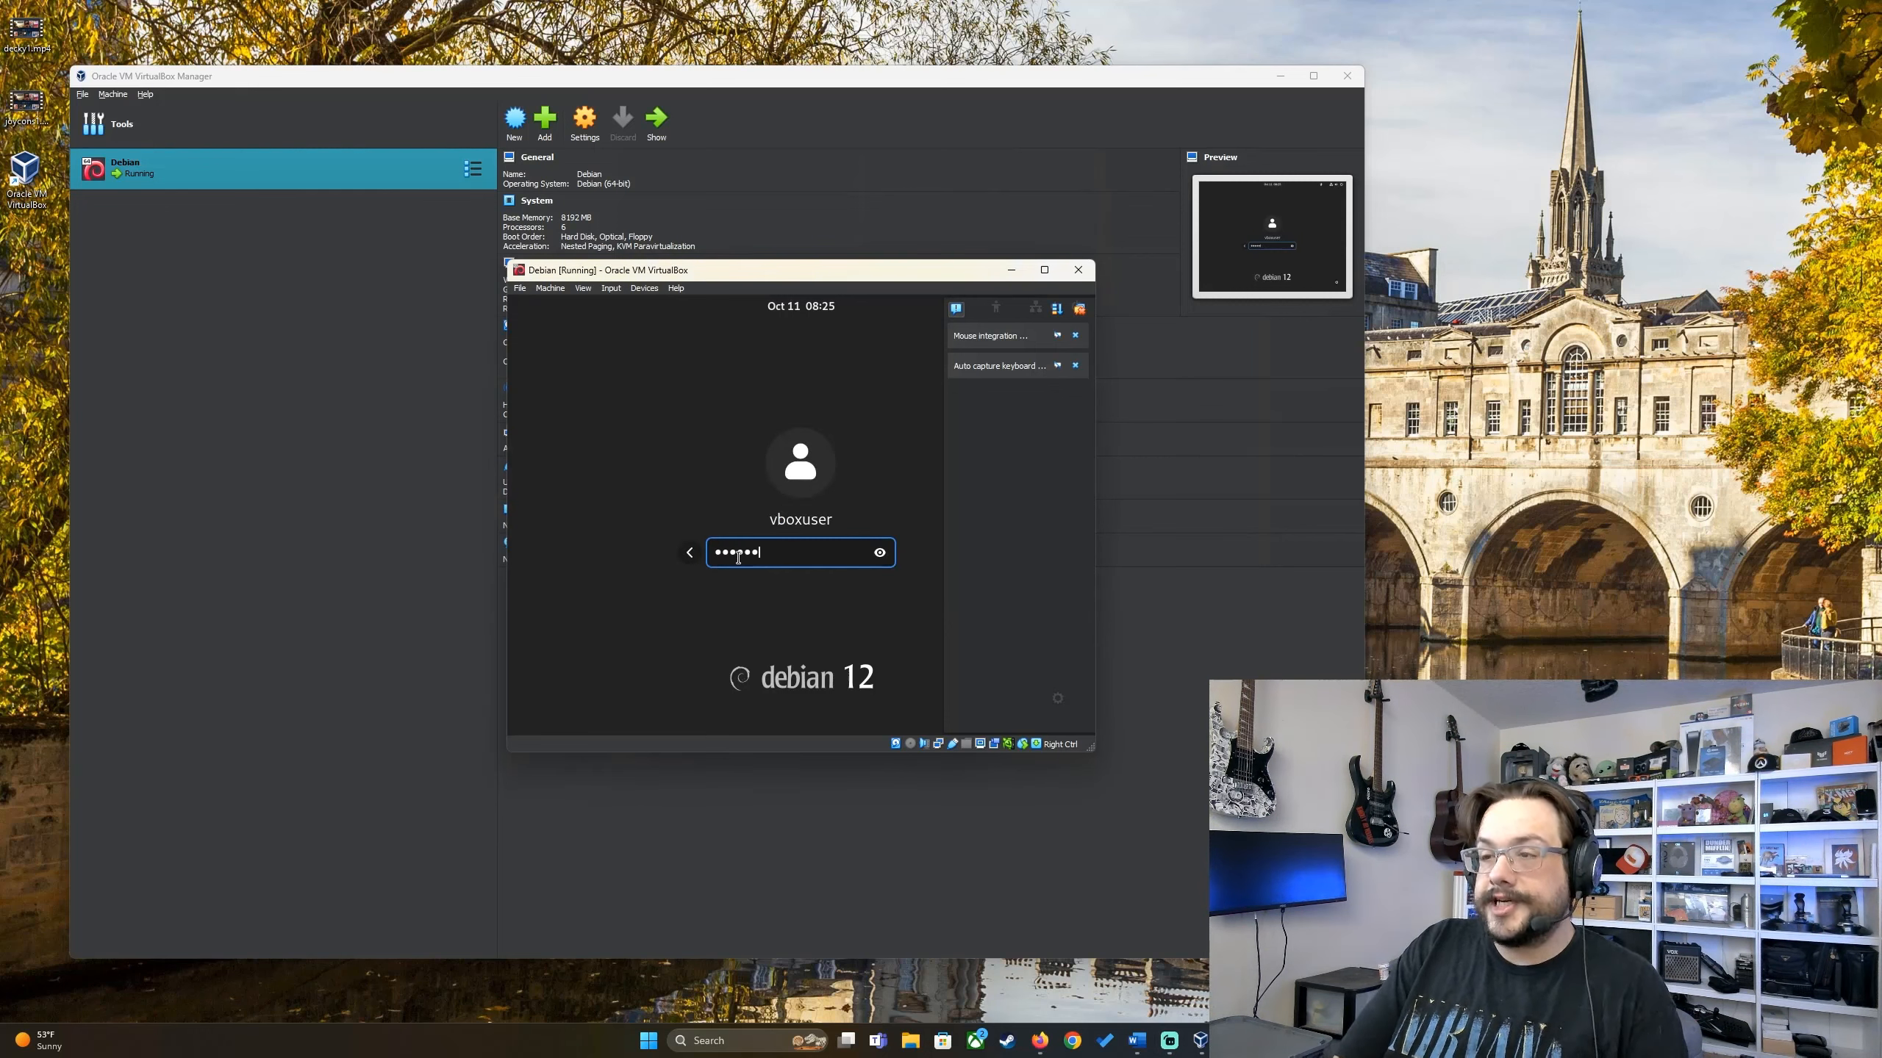
key(Return)
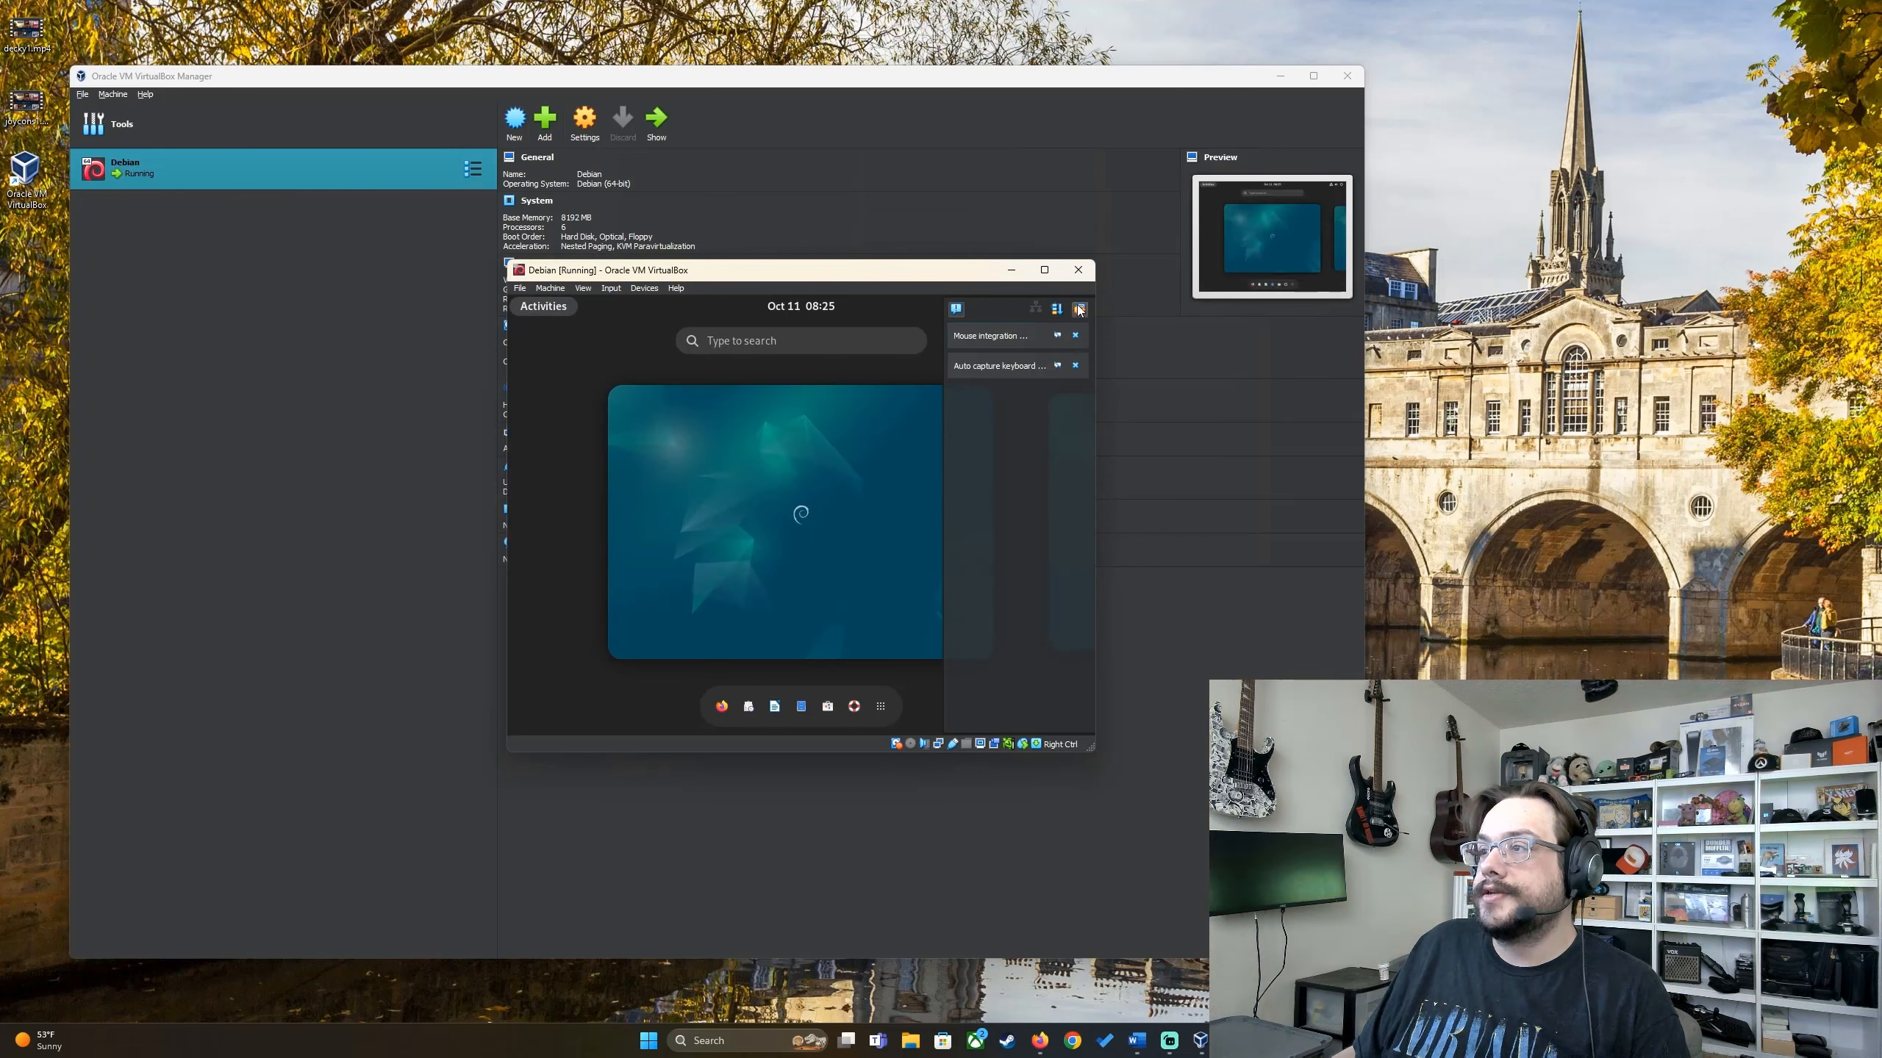
Step: Dismiss notifications, keep English (US) and Location Services, skip online accounts, and finish Debian's setup
click(1078, 310)
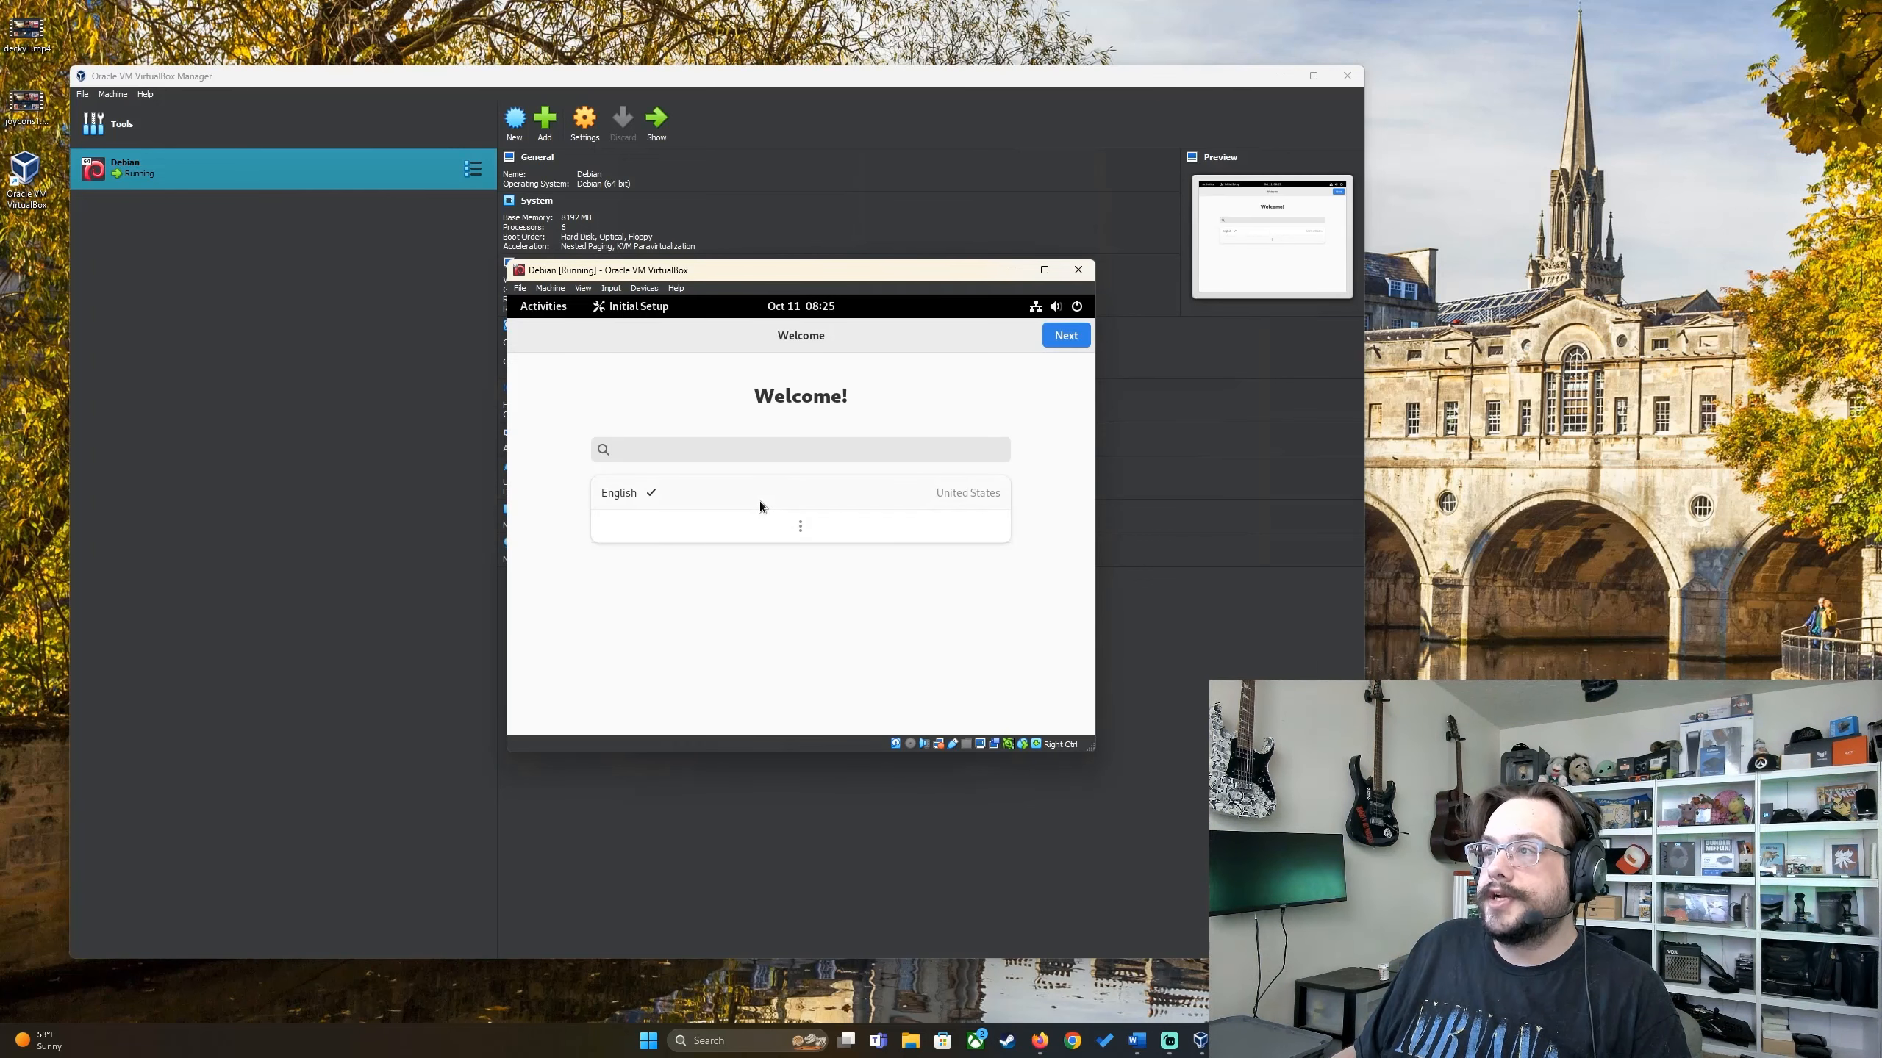
click(1060, 337)
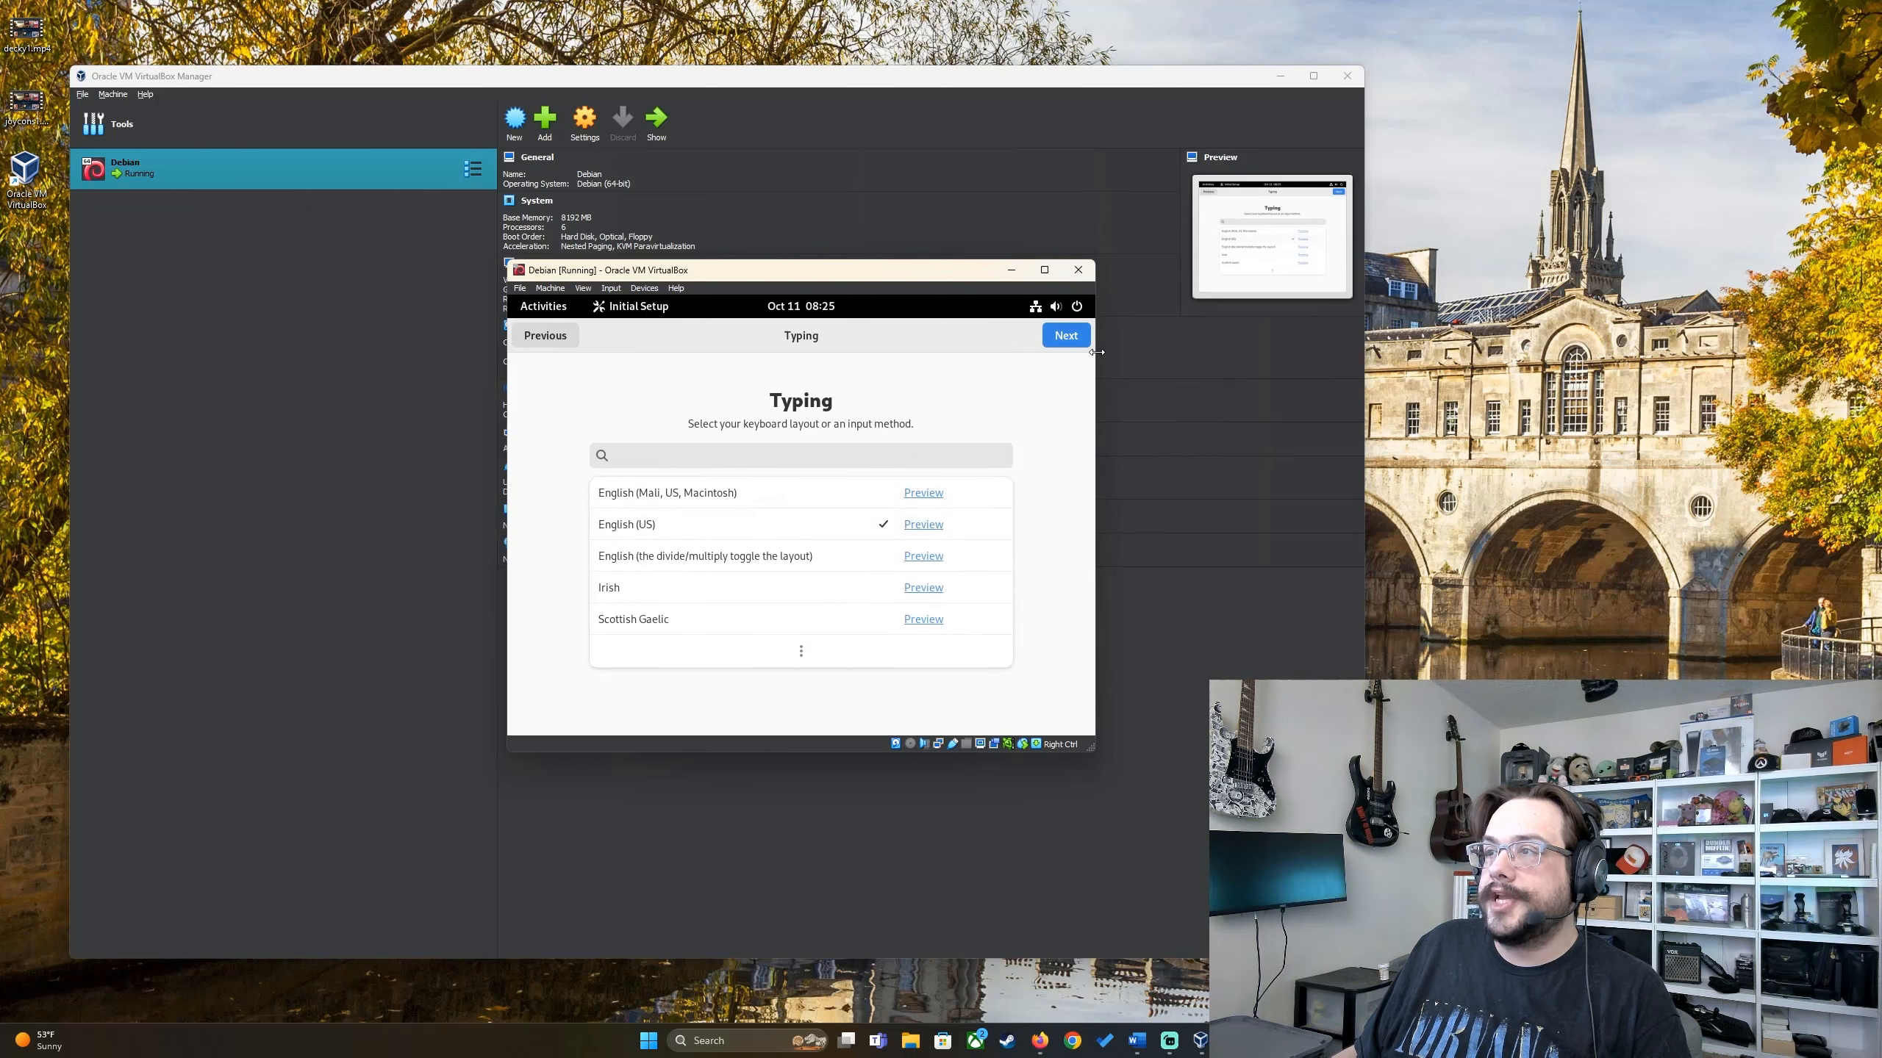
click(1069, 348)
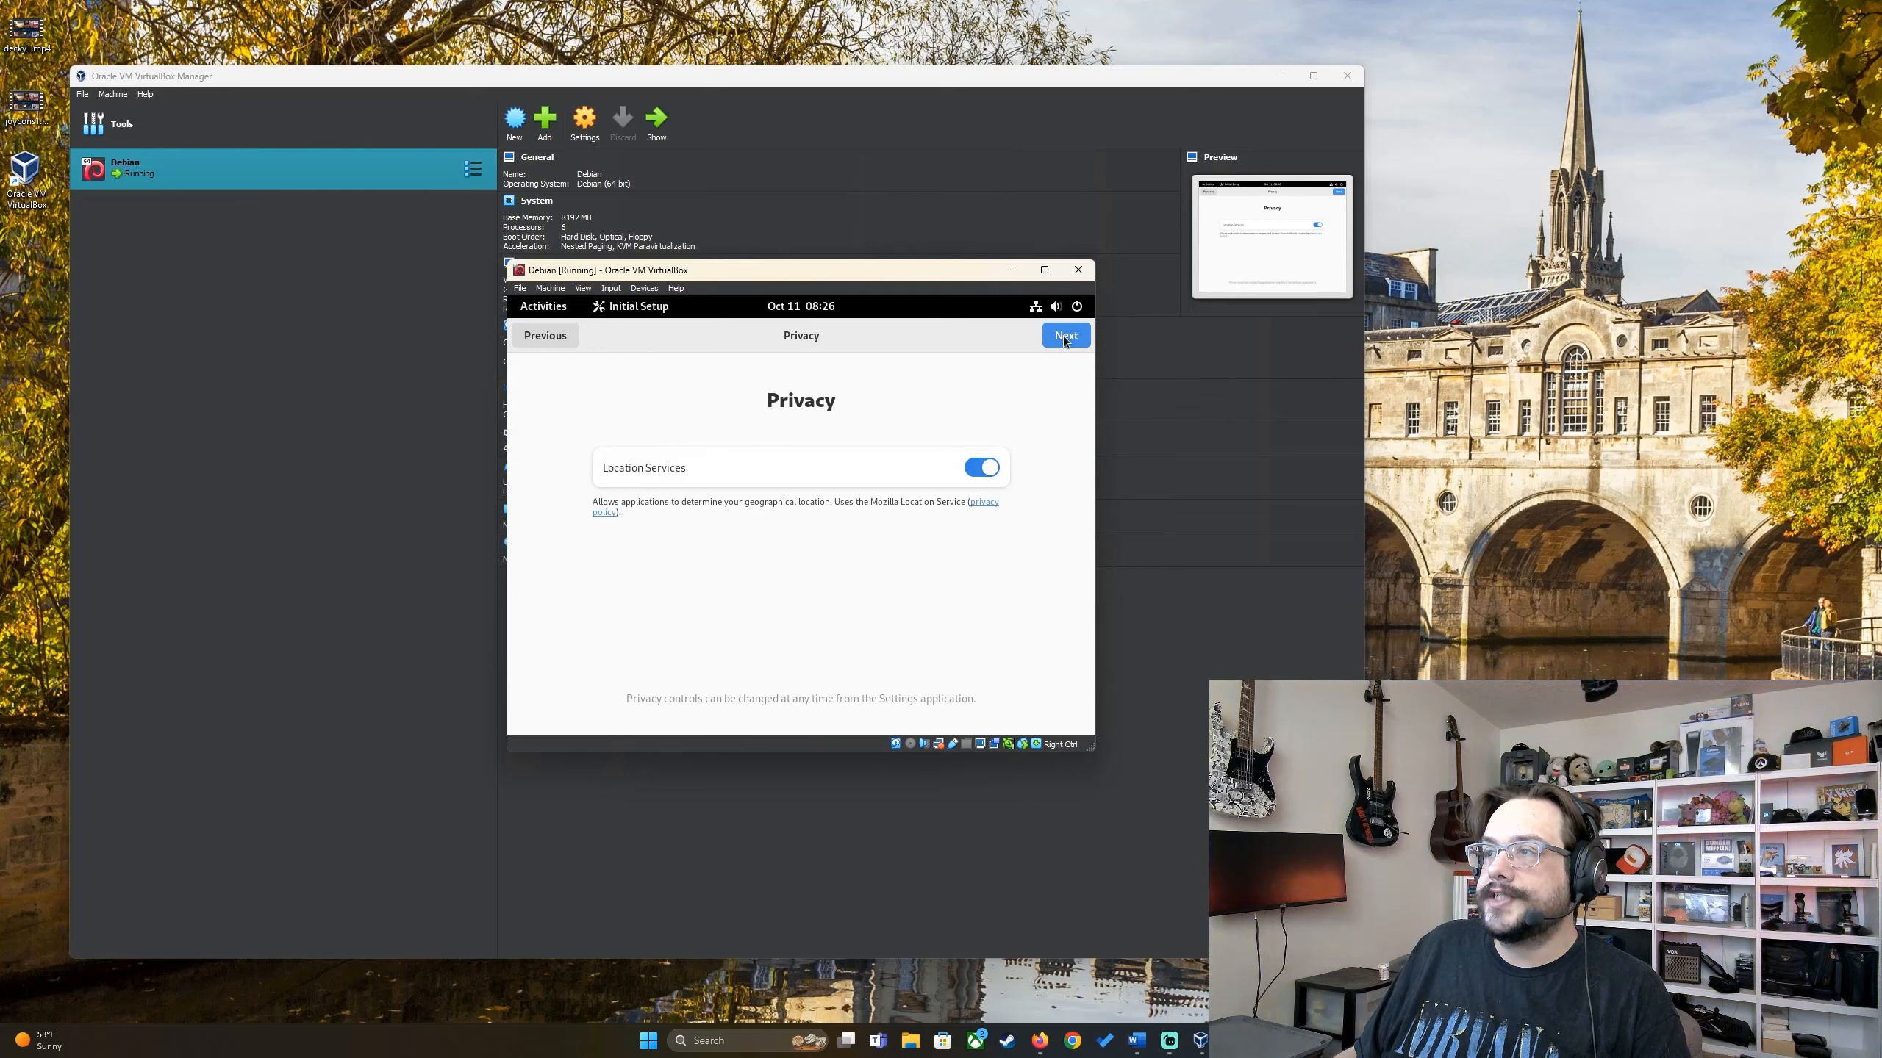
click(1064, 340)
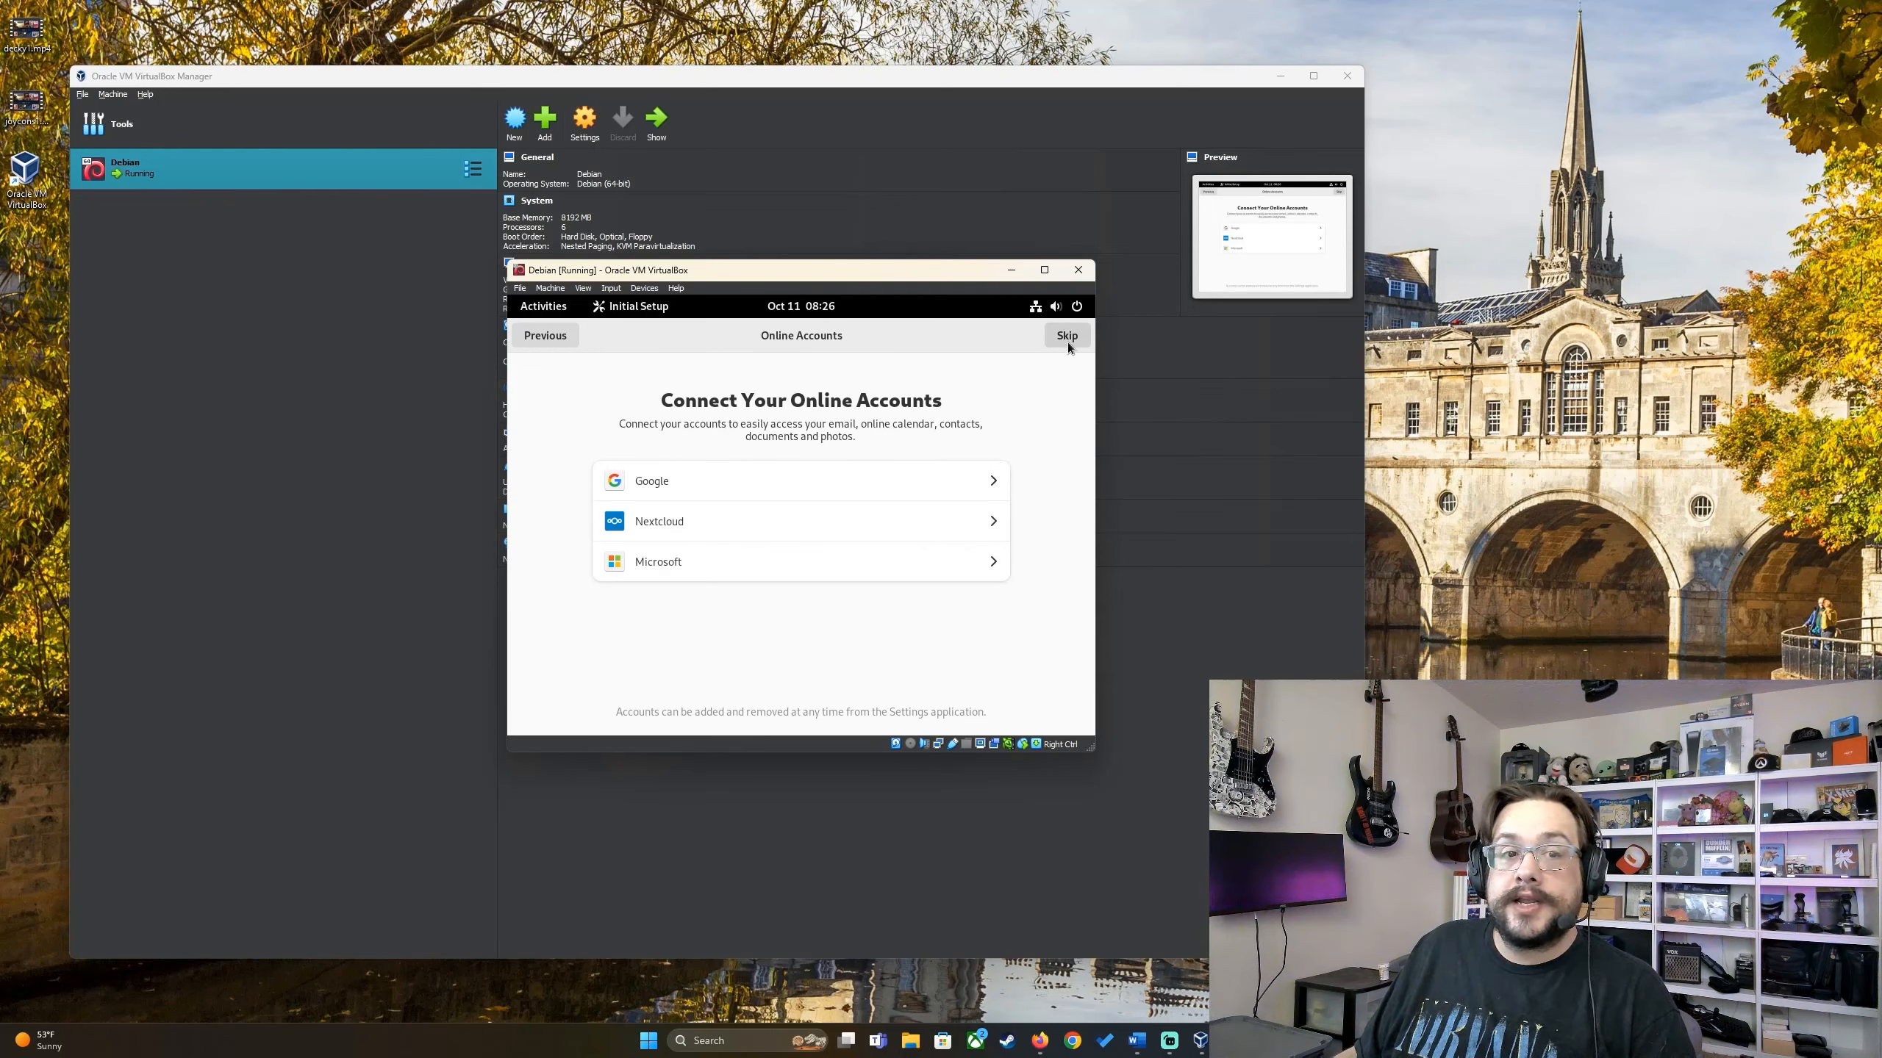
click(1068, 342)
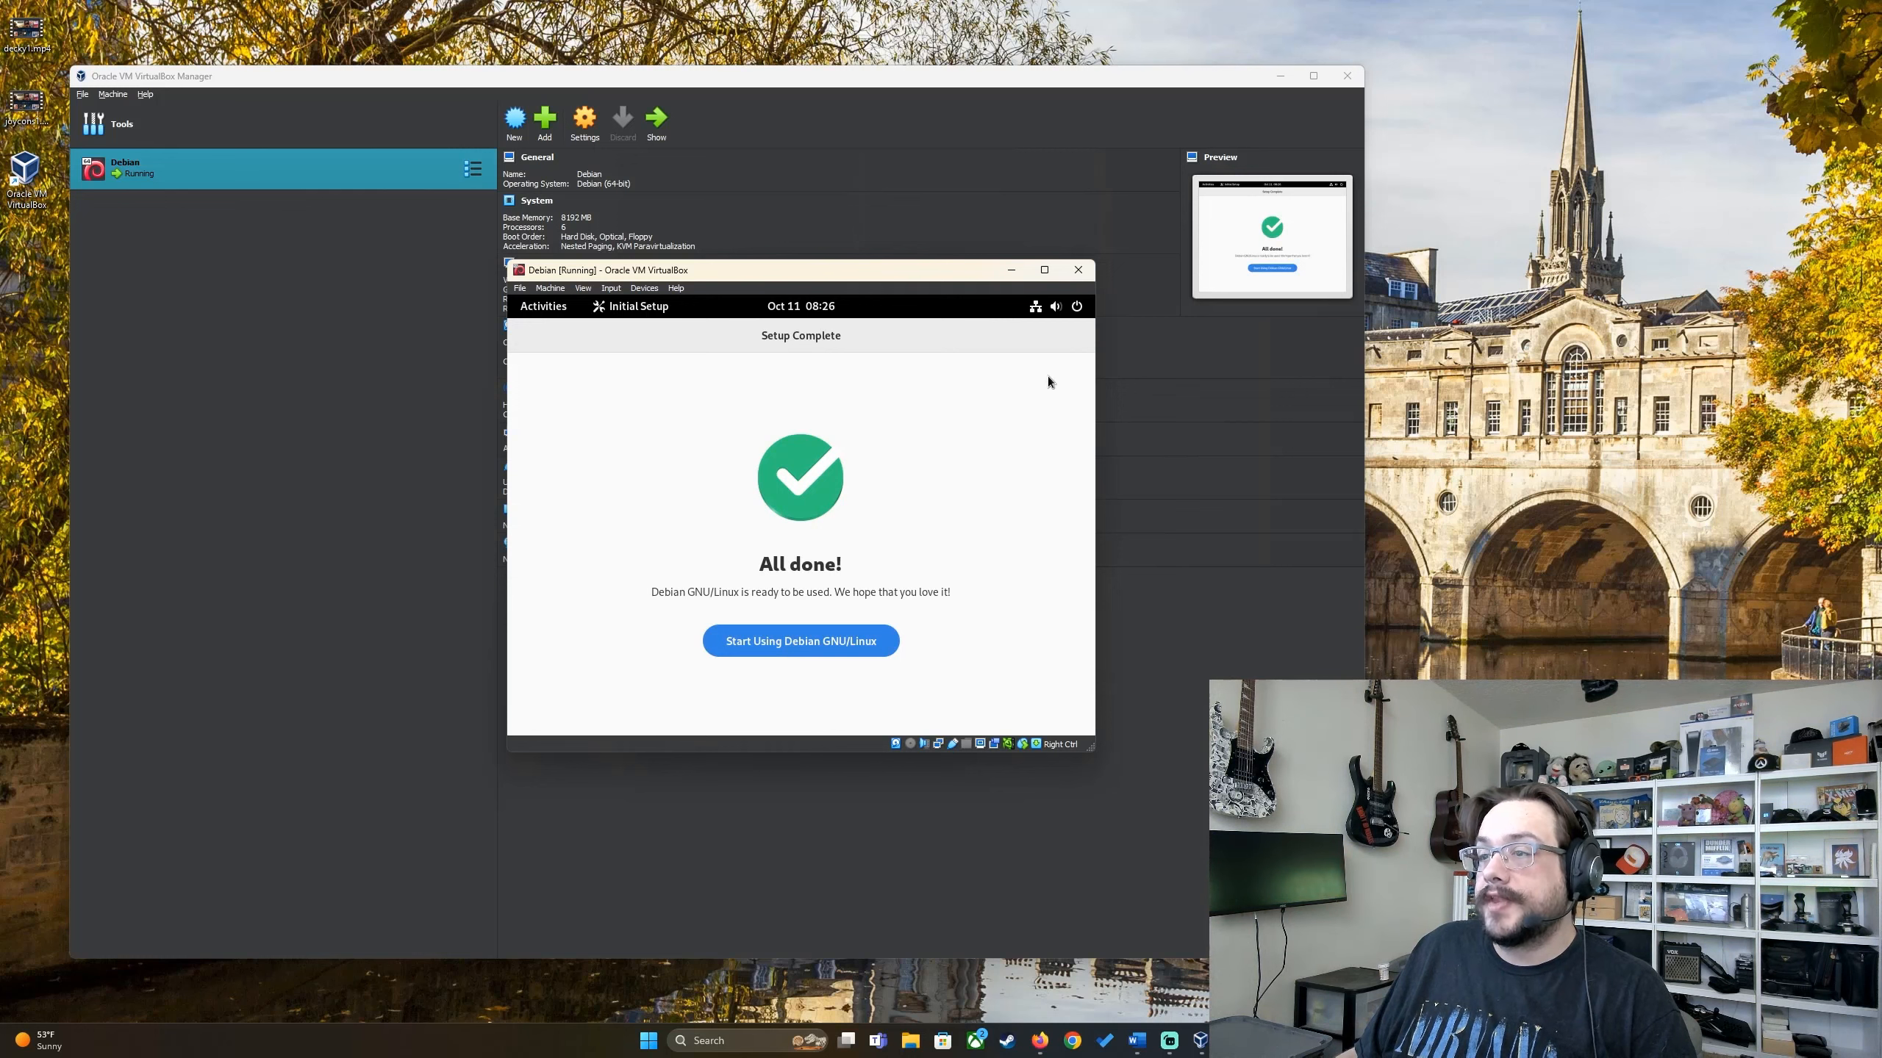
click(797, 640)
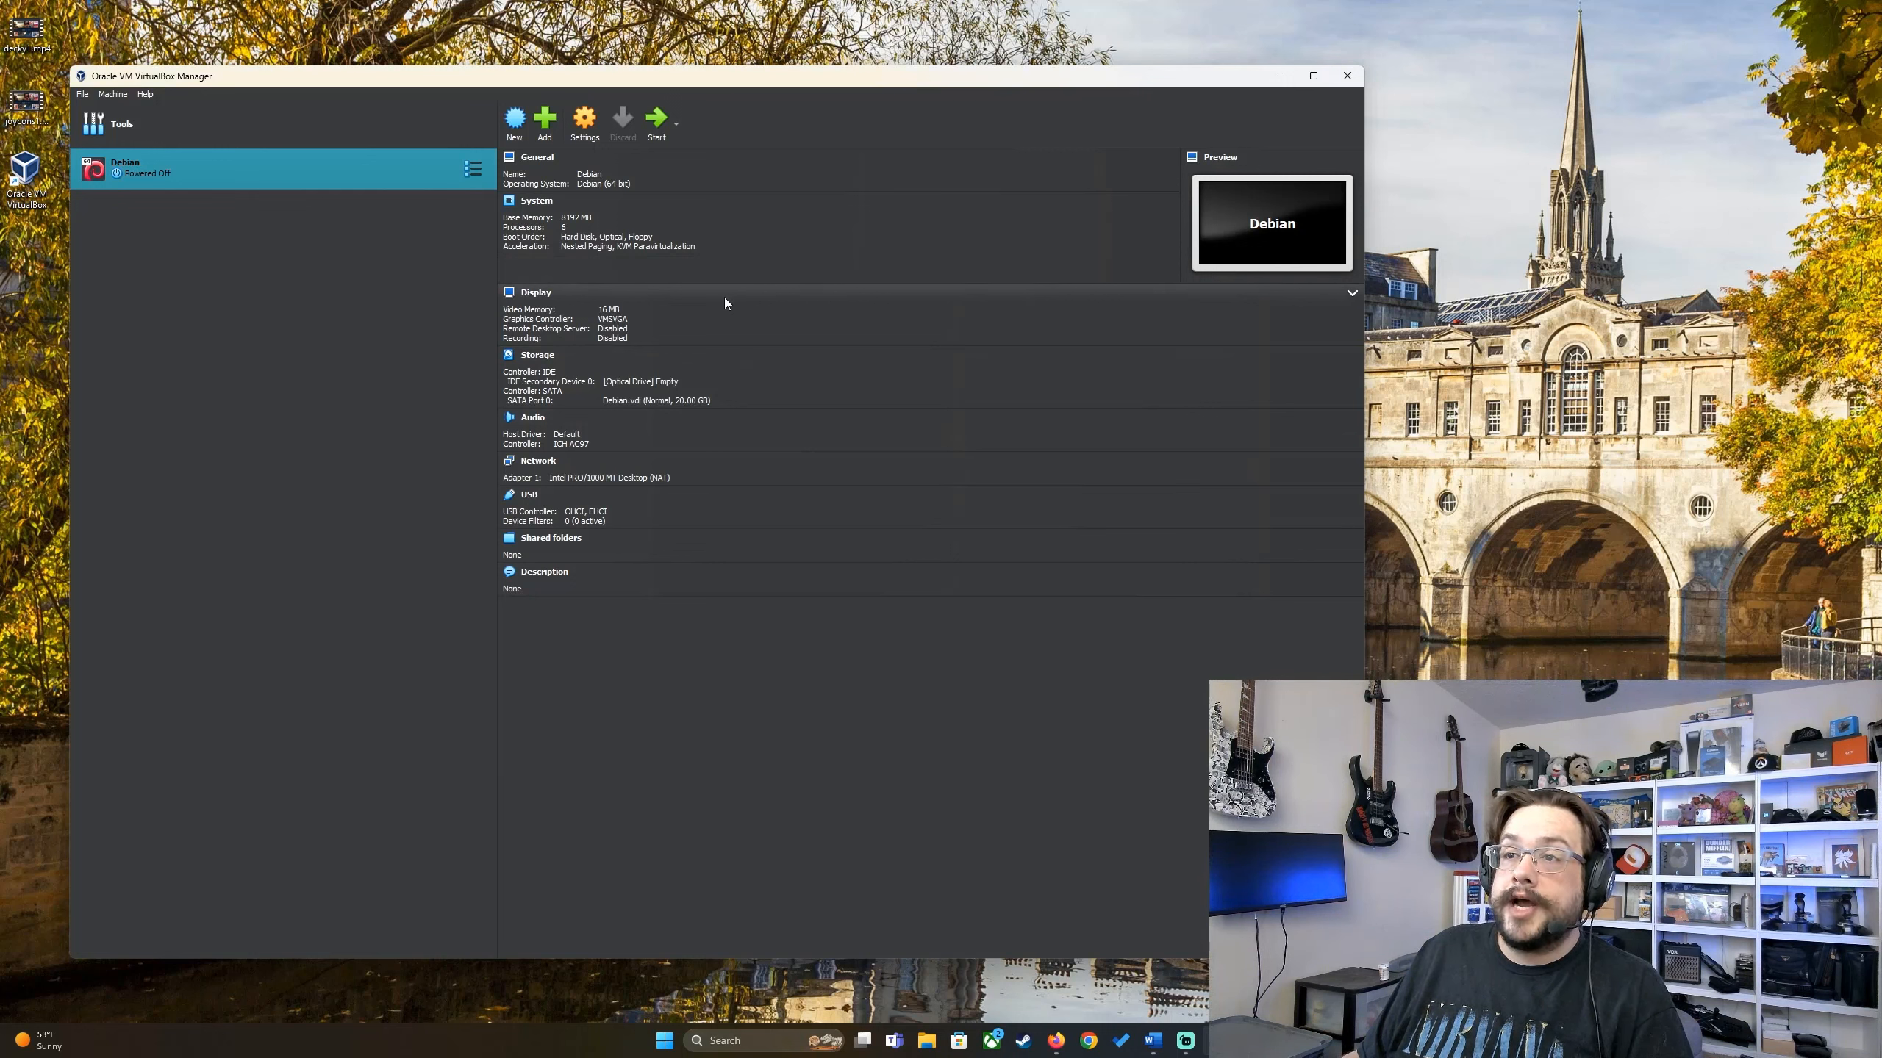
Step: Open the powered-off Debian VM's Settings at the Display section
click(585, 126)
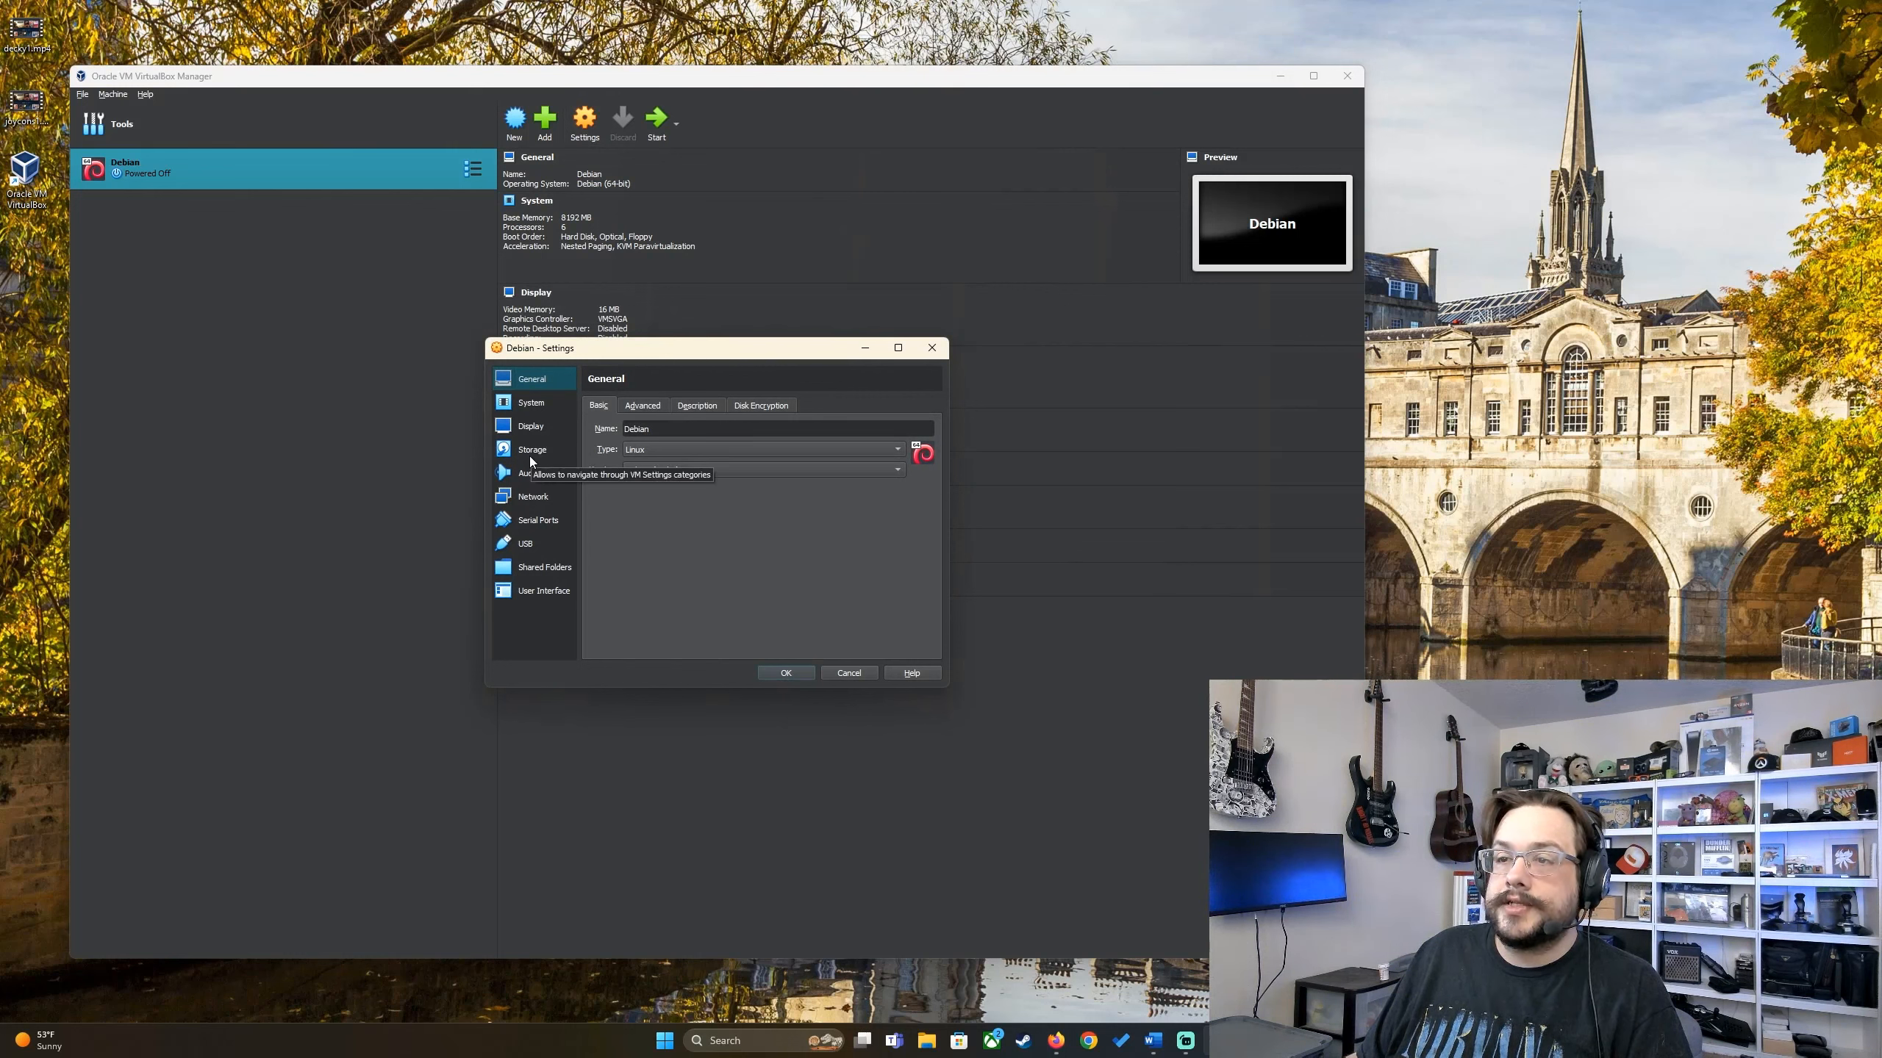
click(540, 425)
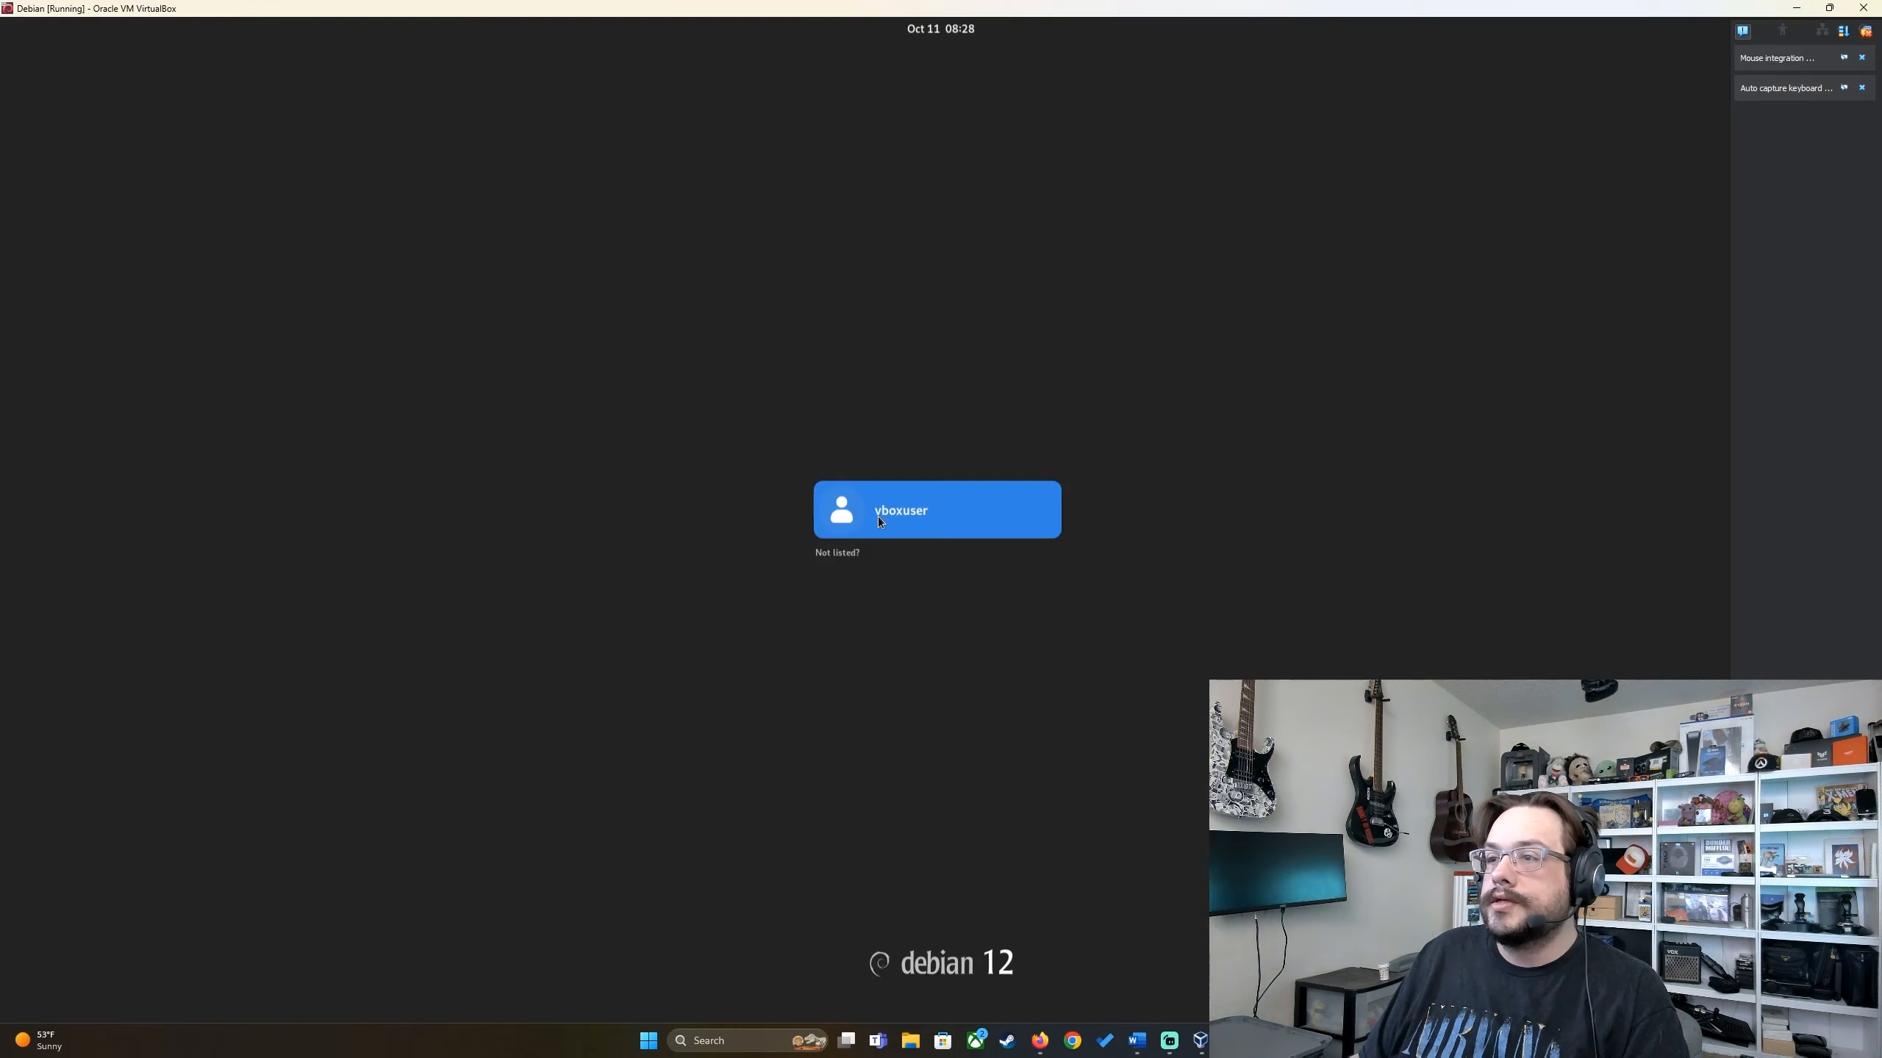
Step: Sign in as vboxuser with the account password to reach the full-screen GNOME desktop
click(881, 519)
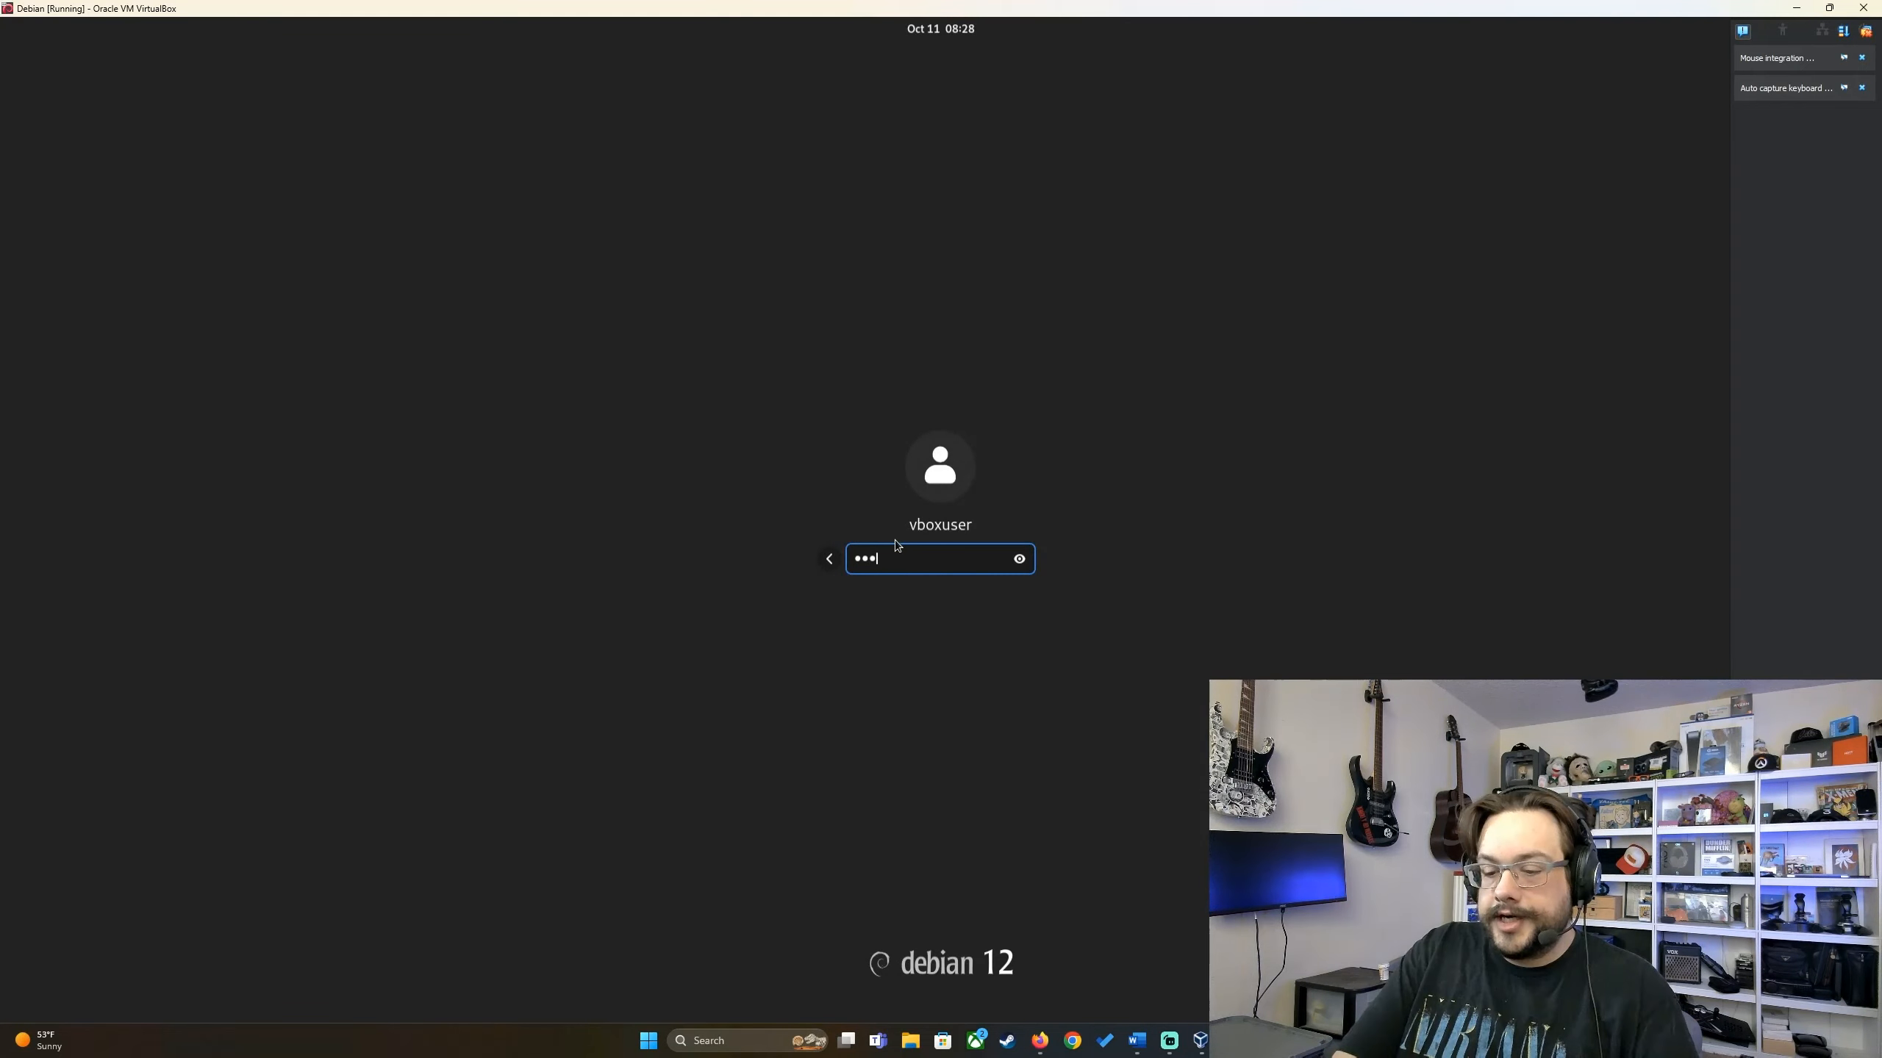
key(Return)
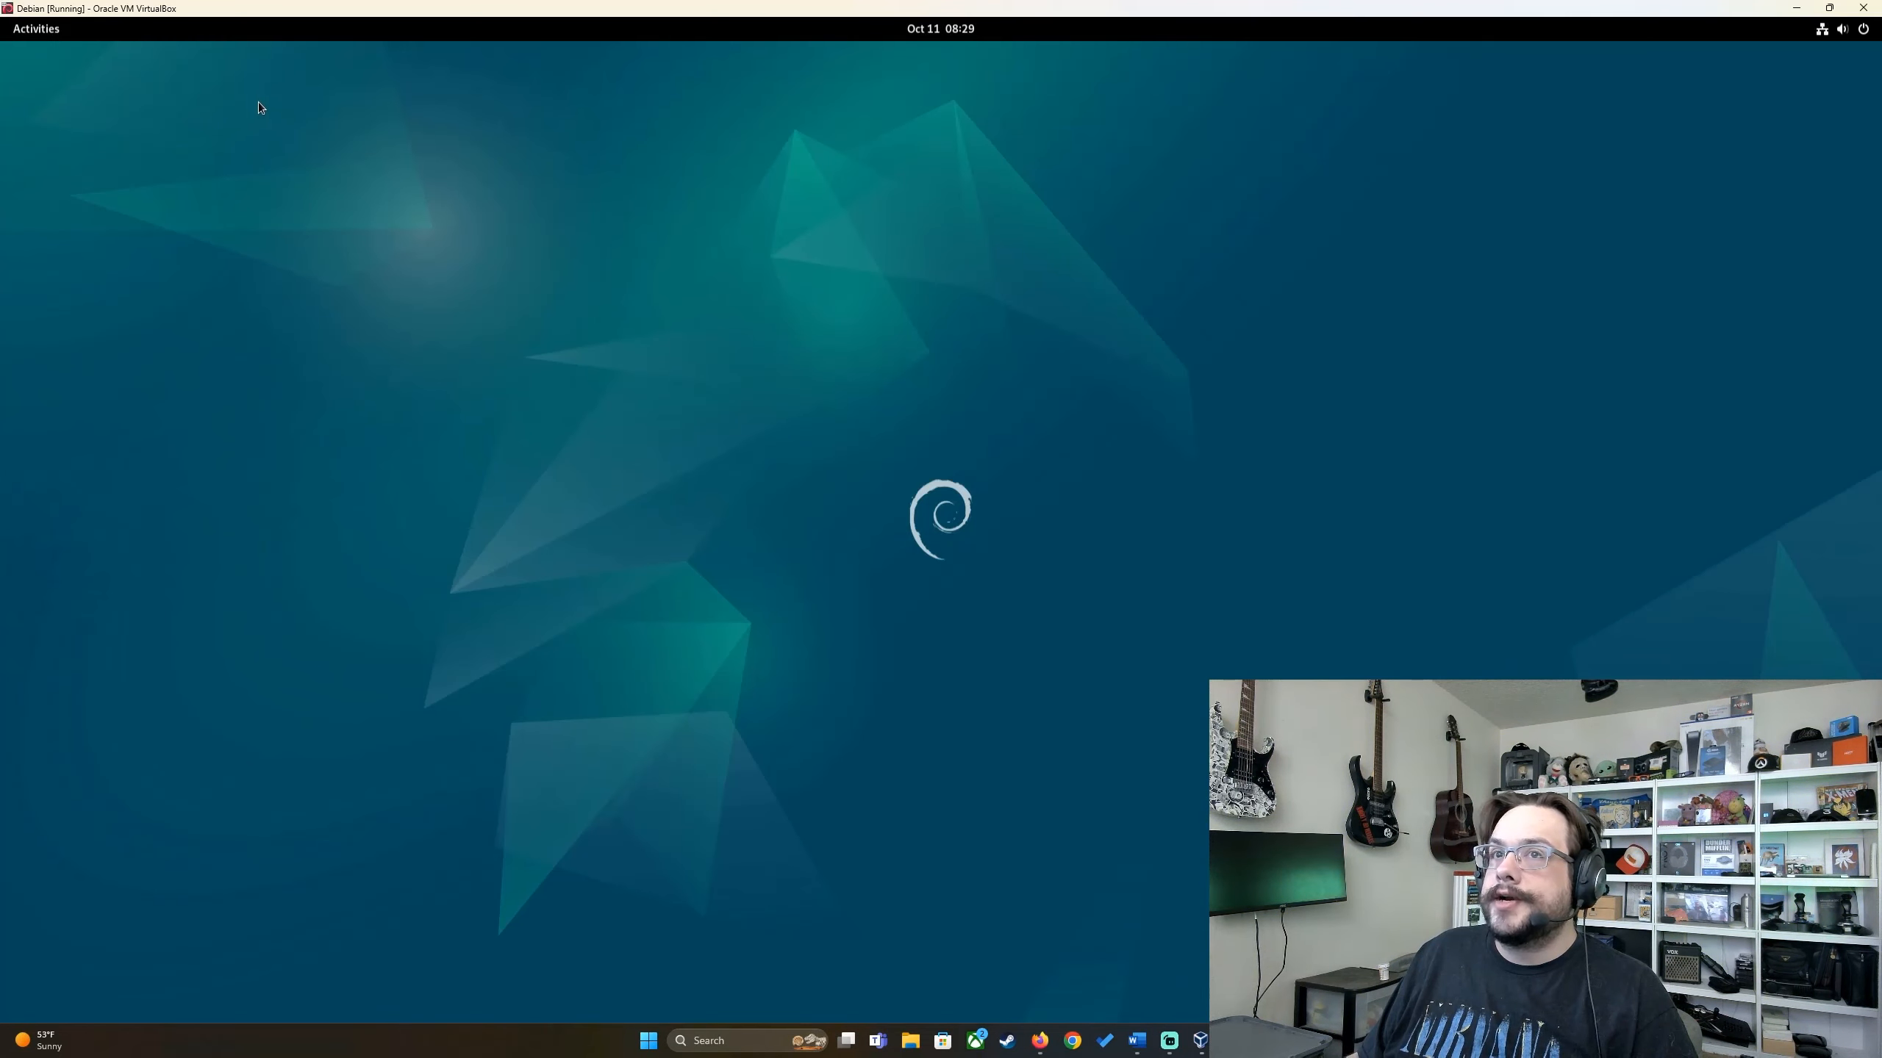